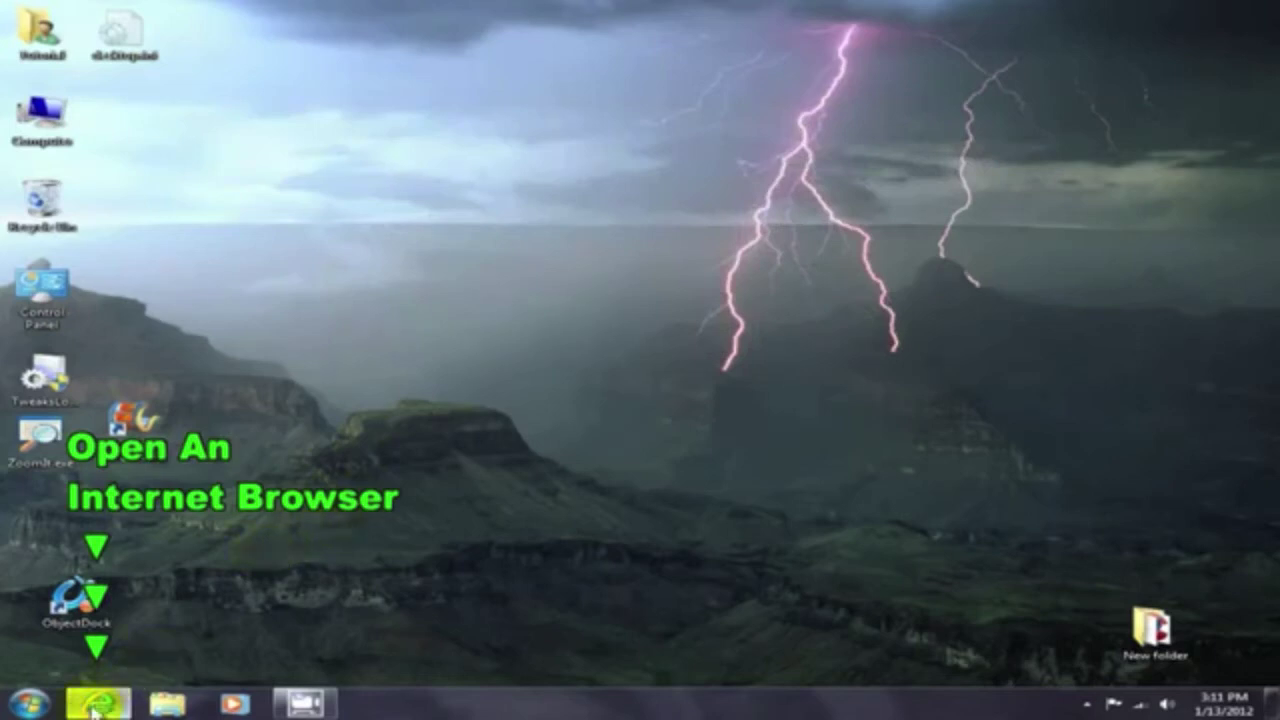
Restore the Internet Explorer window and sign in to YouTube with the account e-mail and password
mouse_move(100, 703)
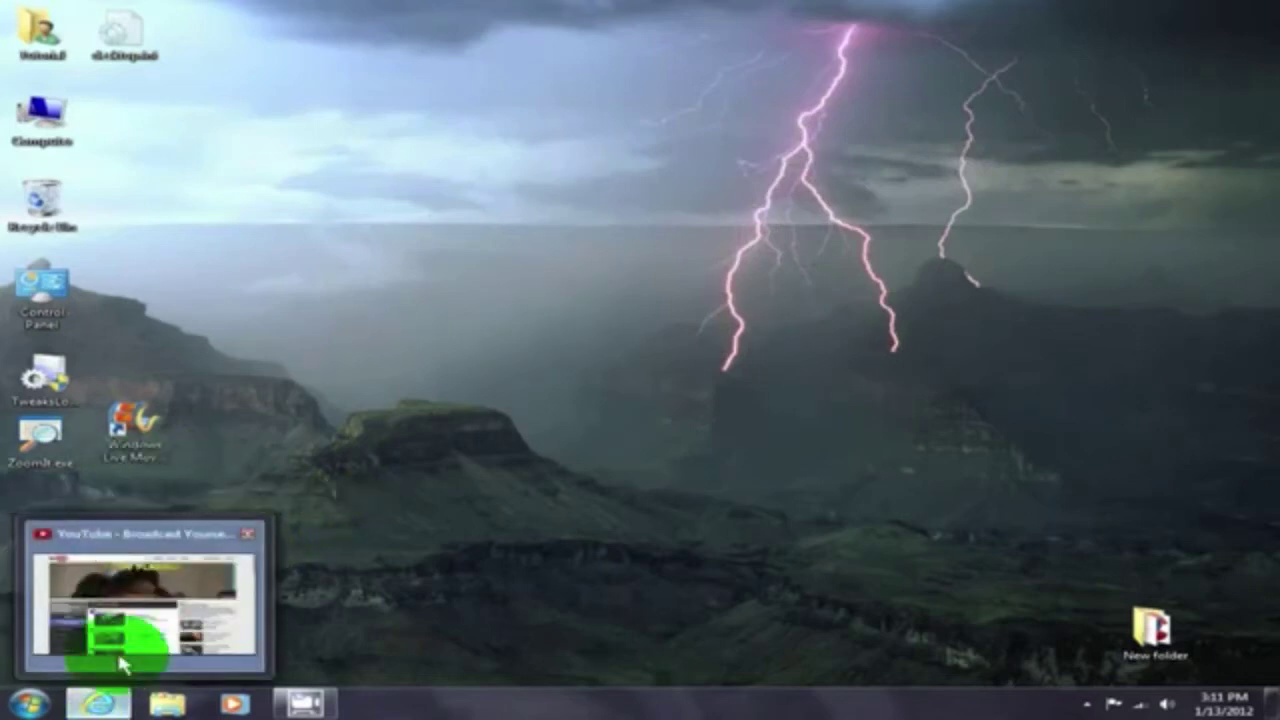
left_click(122, 656)
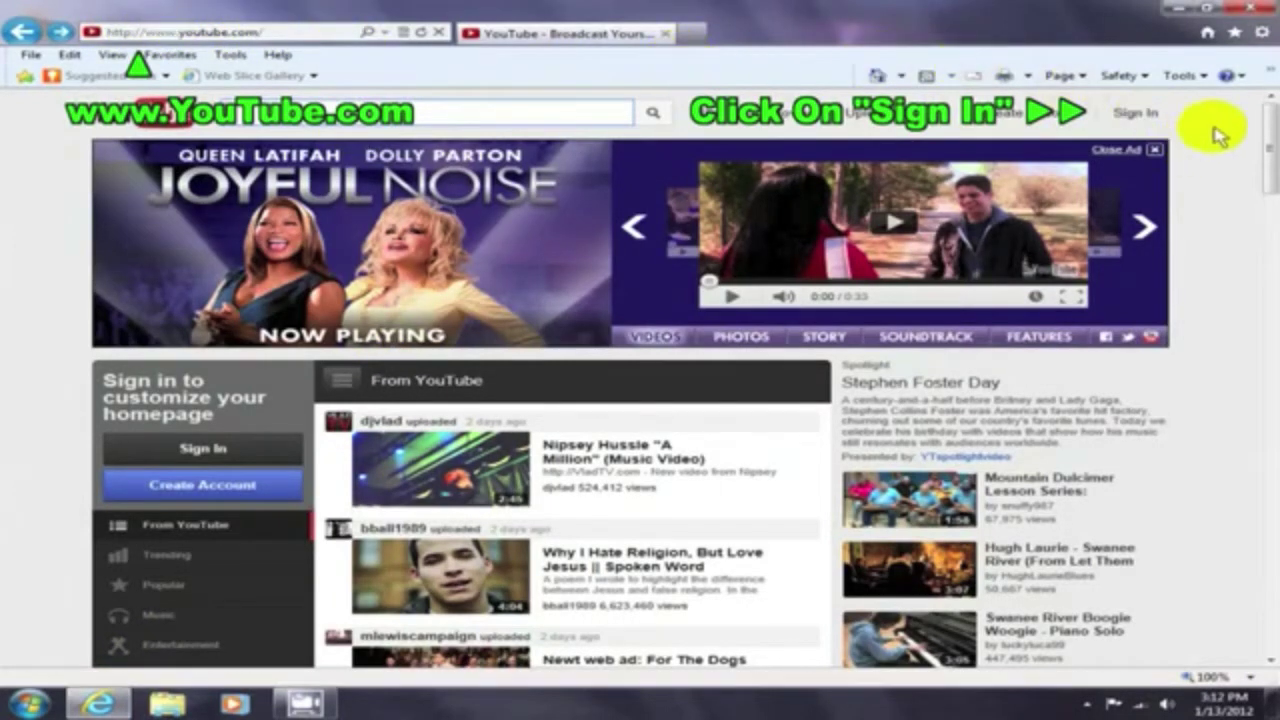
left_click(1139, 116)
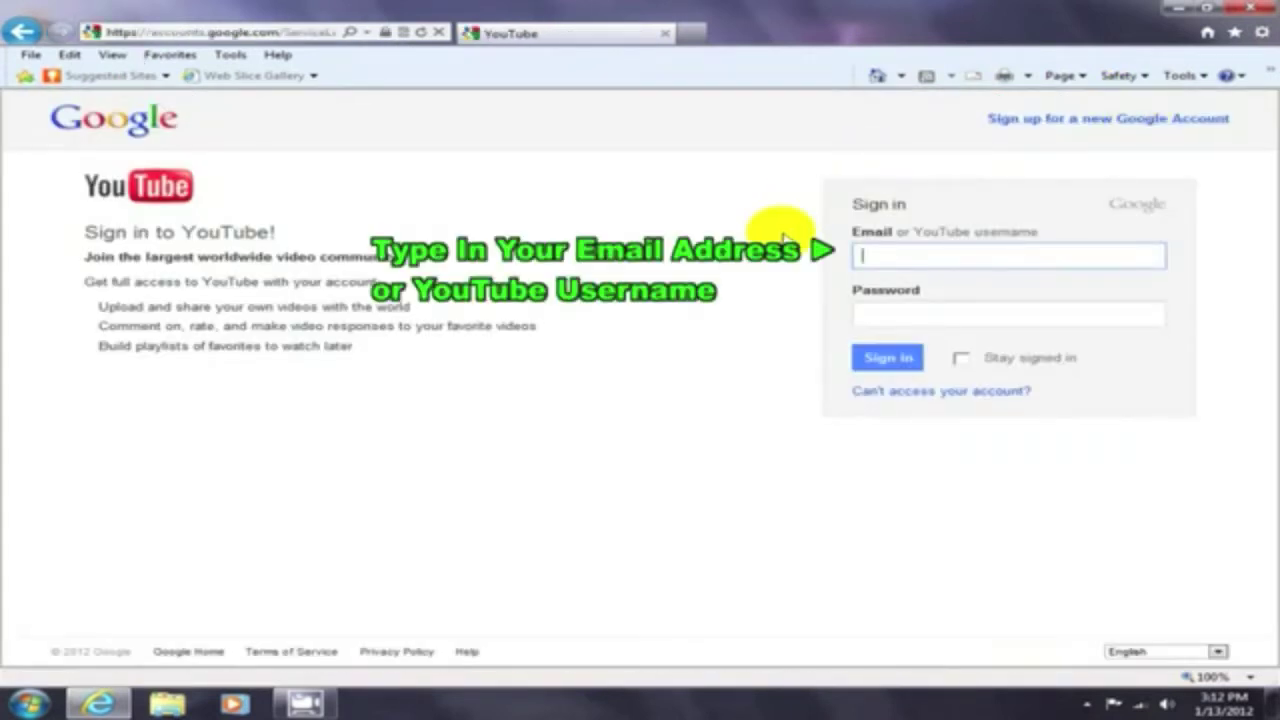
right_click(868, 259)
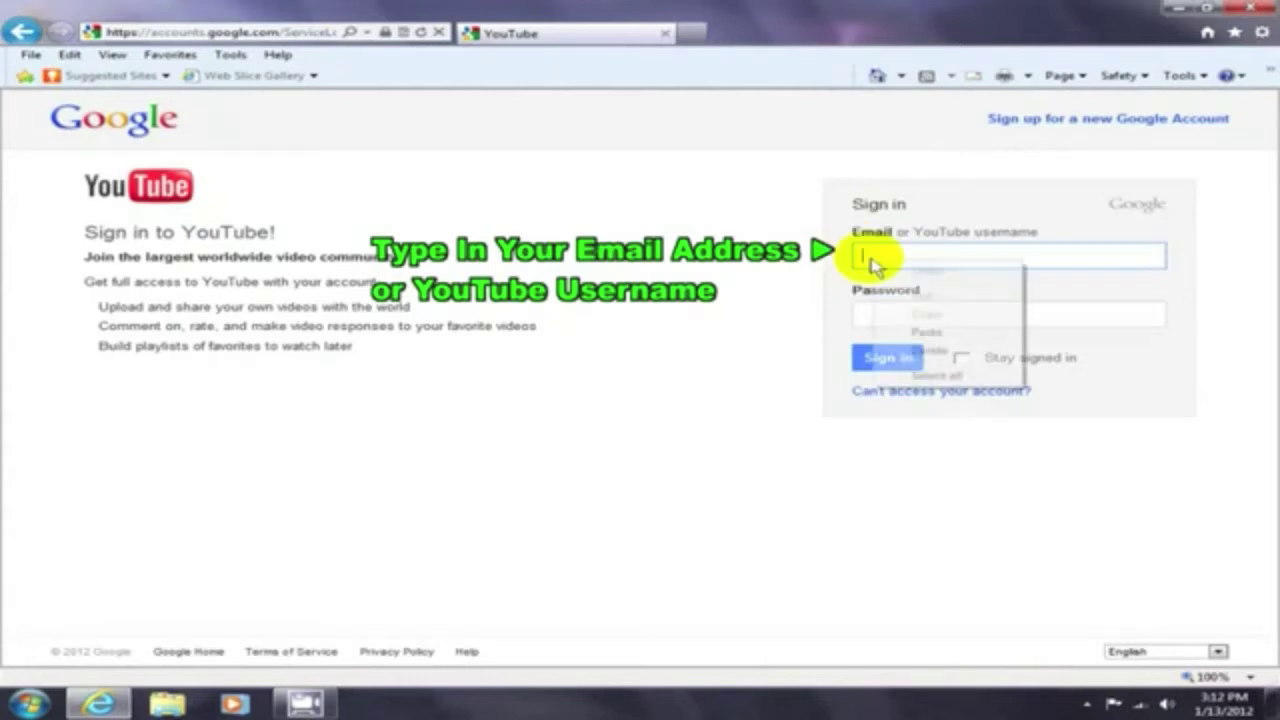
left_click(938, 338)
left_click(928, 318)
type("•••••••••••••••••••••••••")
left_click(886, 362)
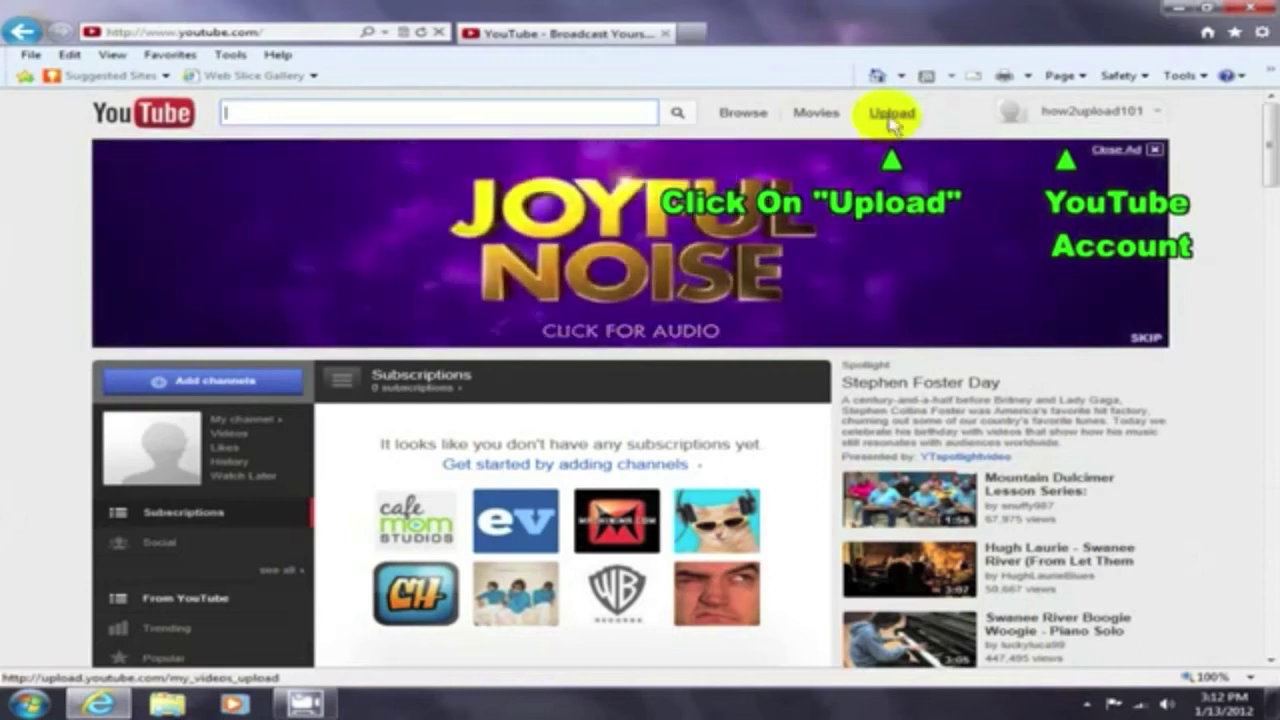
Open YouTube's Upload video files page from the header bar
left_click(890, 116)
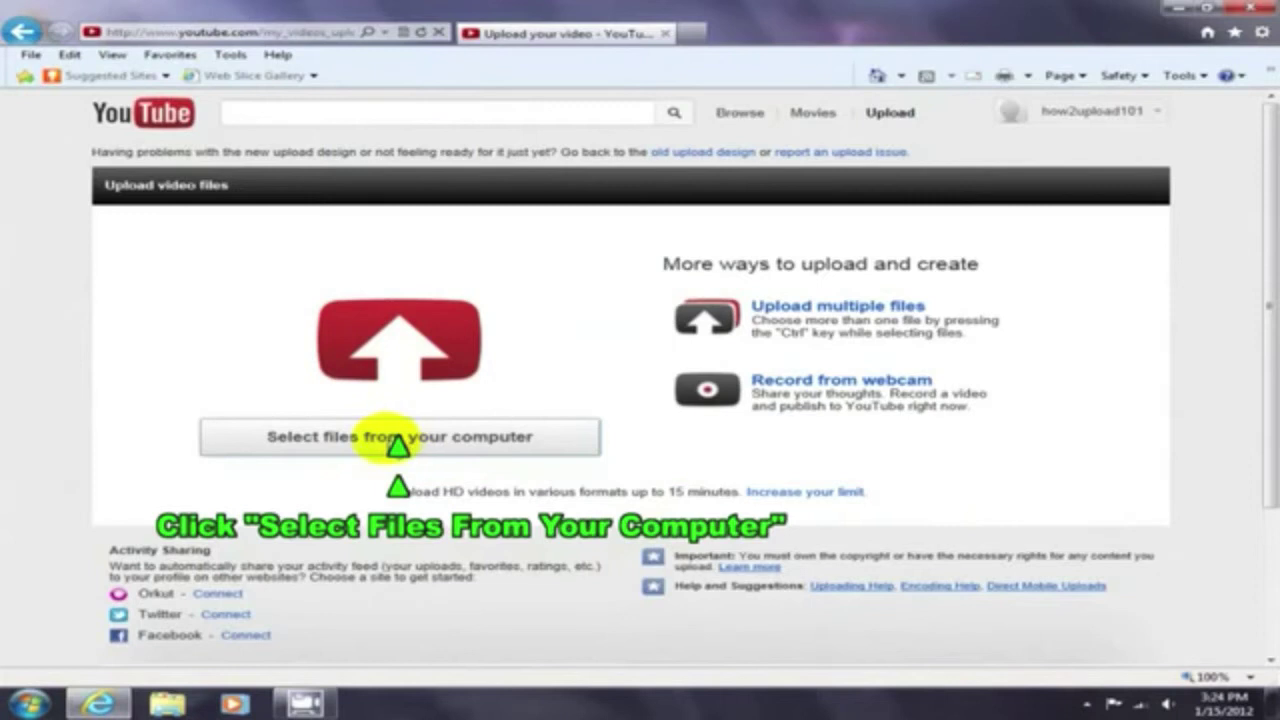
Upload Make Windows 7 Faster & Quicker.WMV from the Videos library
left_click(385, 437)
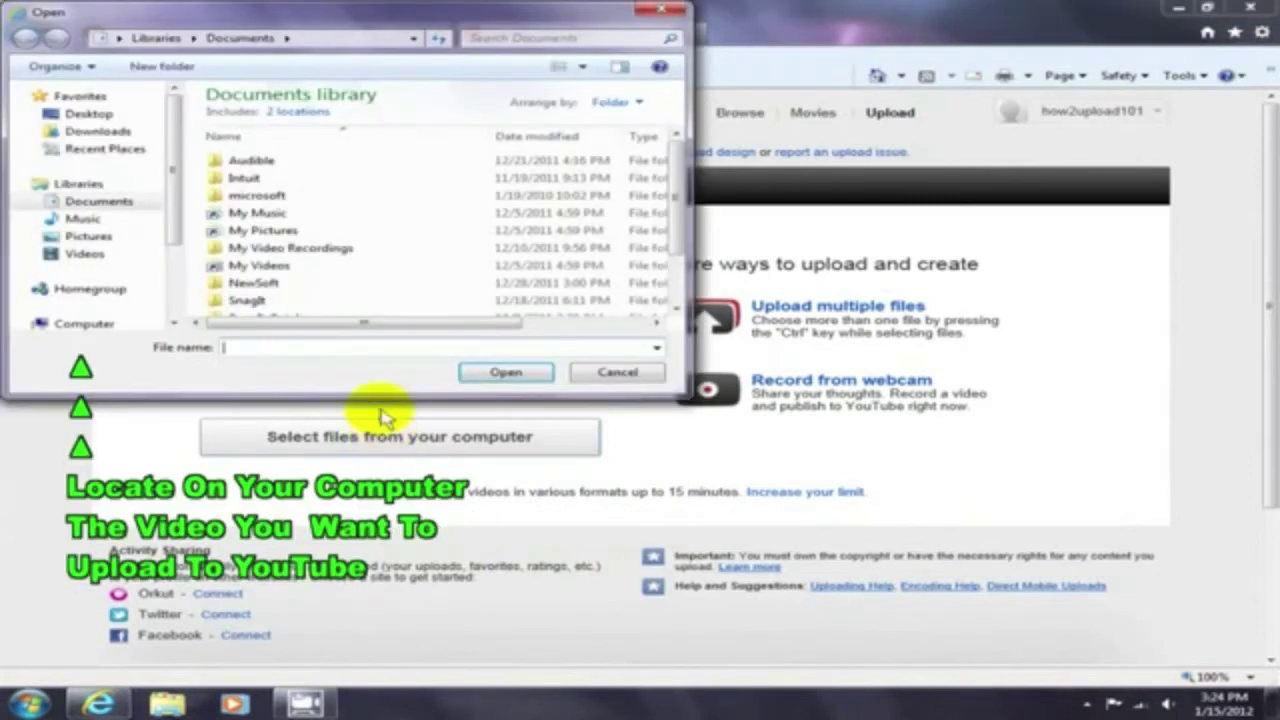
left_click(85, 254)
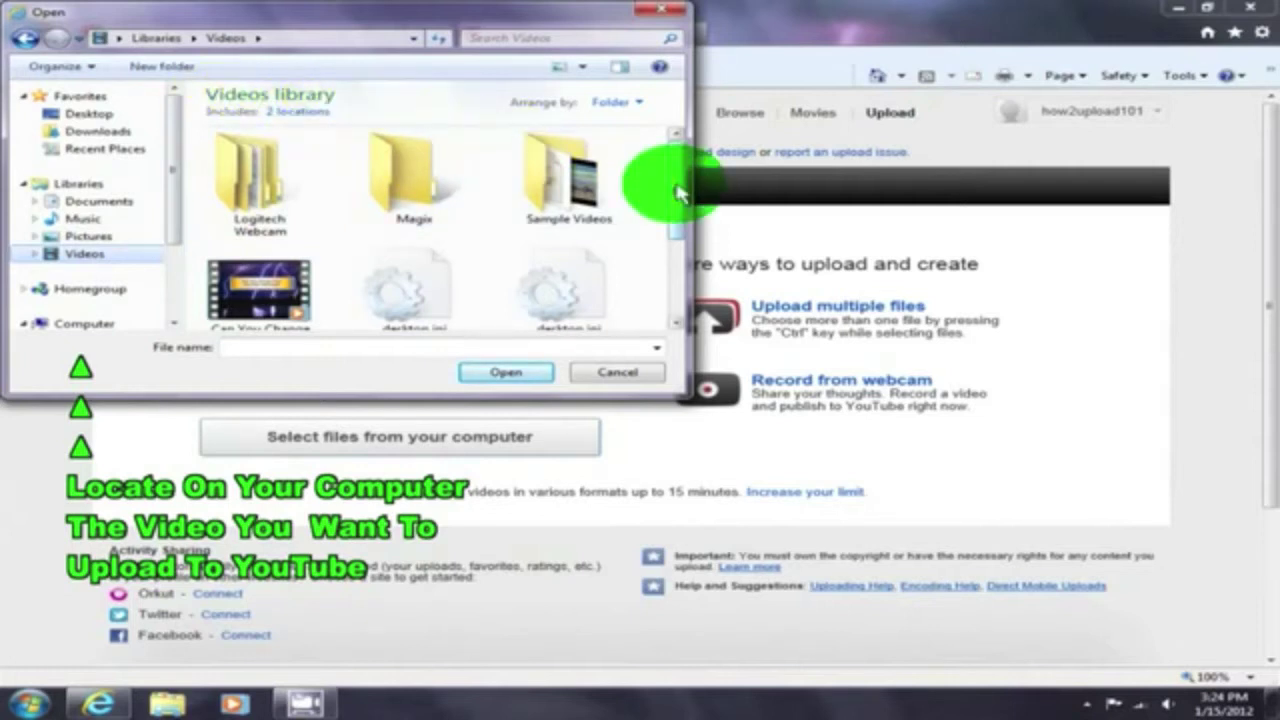
left_click_drag(671, 177, 680, 268)
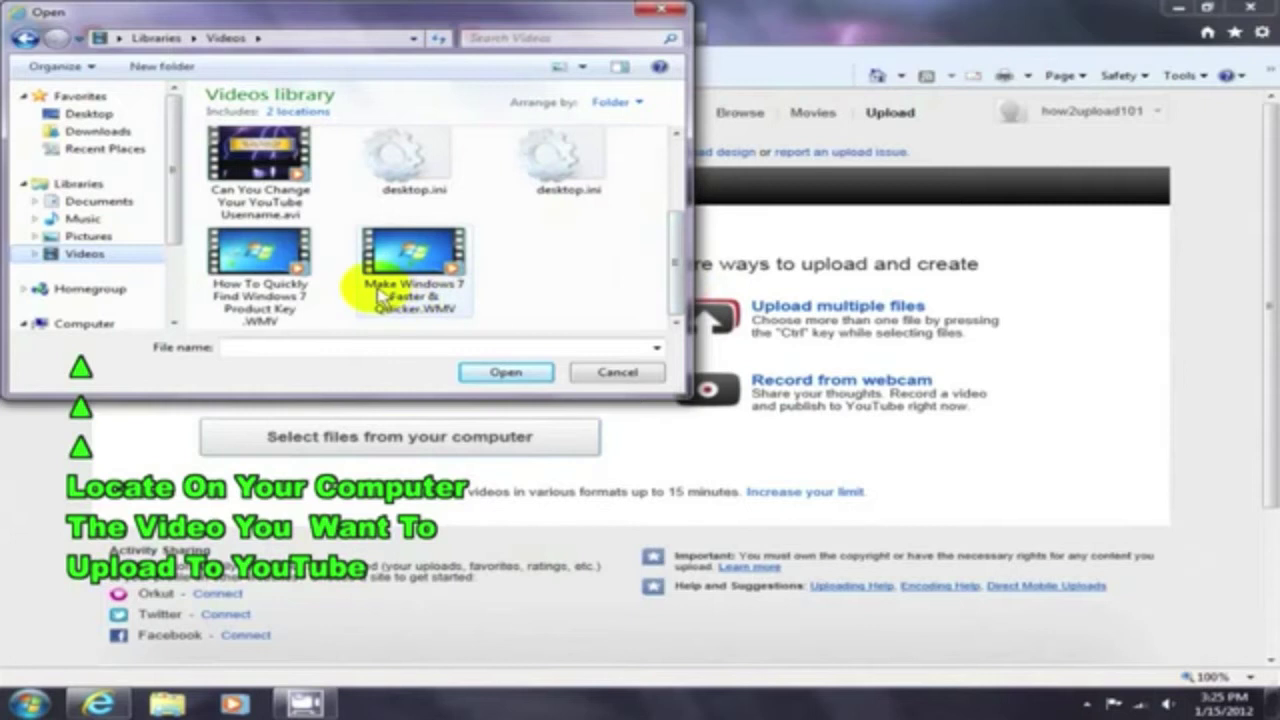
left_click(415, 285)
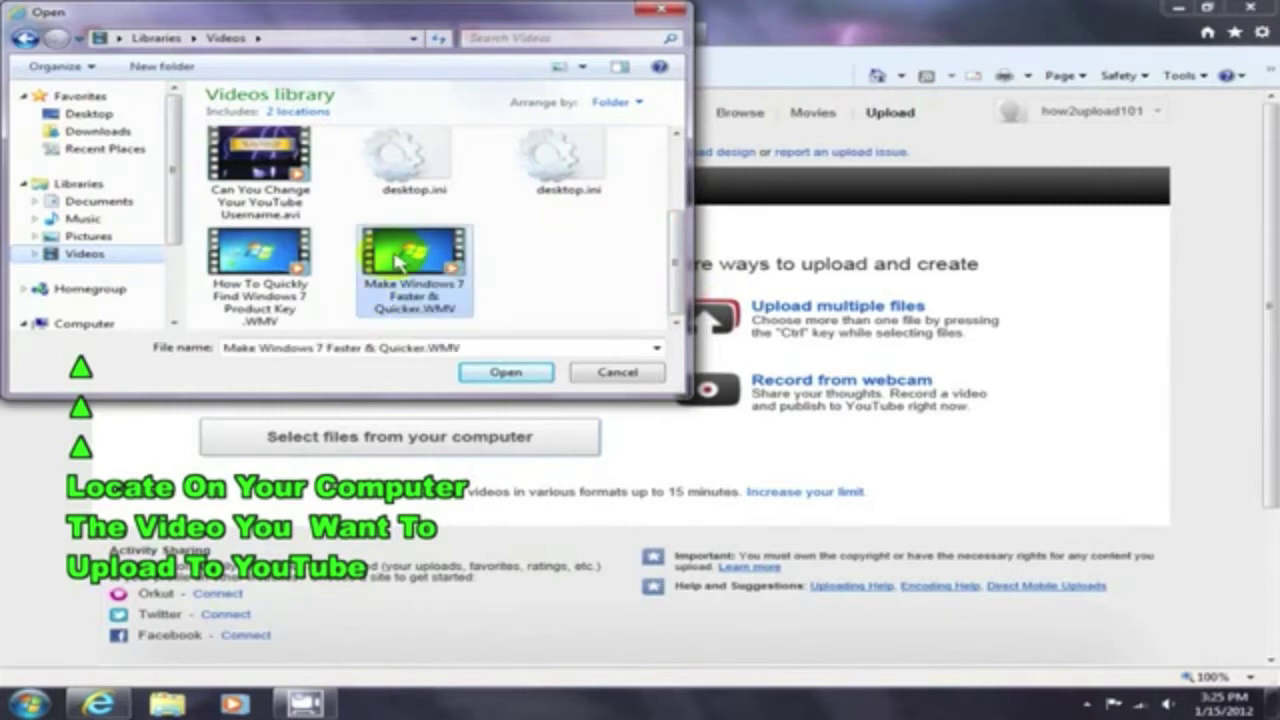
left_click(506, 375)
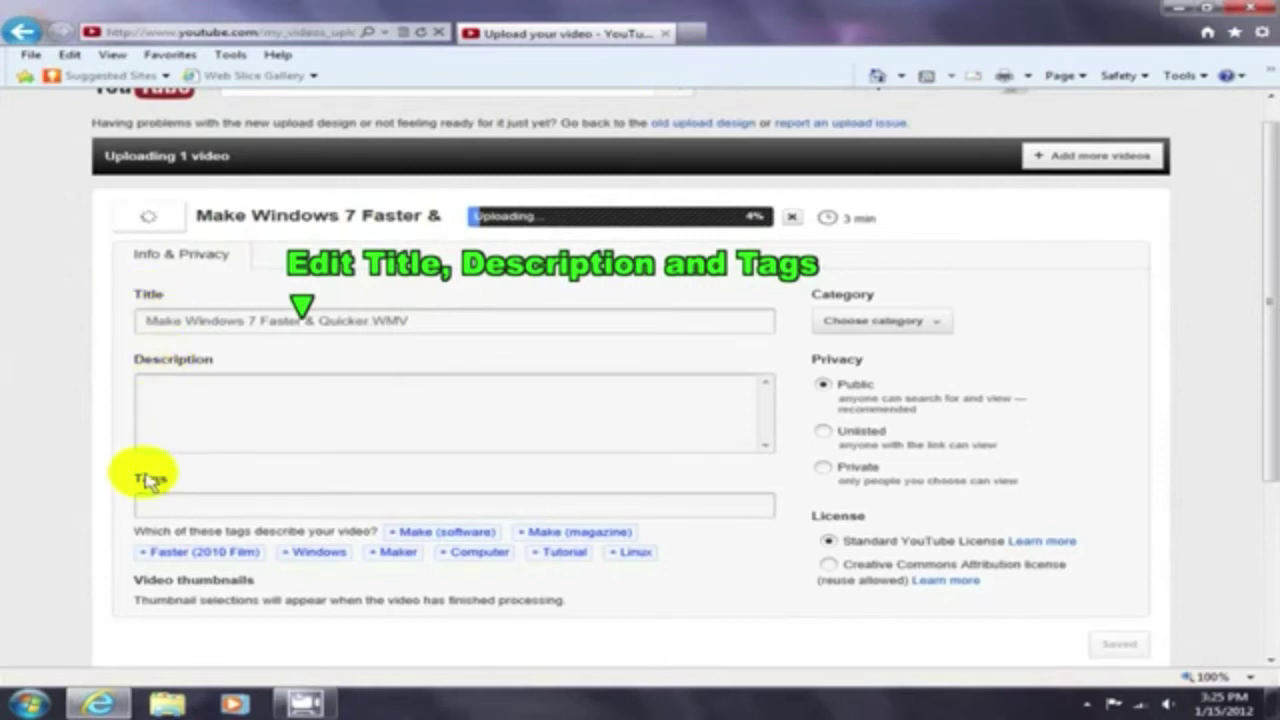
Strip '.WMV' from the title and reuse it as the description 'Make Windows 7 Faster & Quicker in a few simple steps.'
left_click(435, 327)
key("BackSpace")
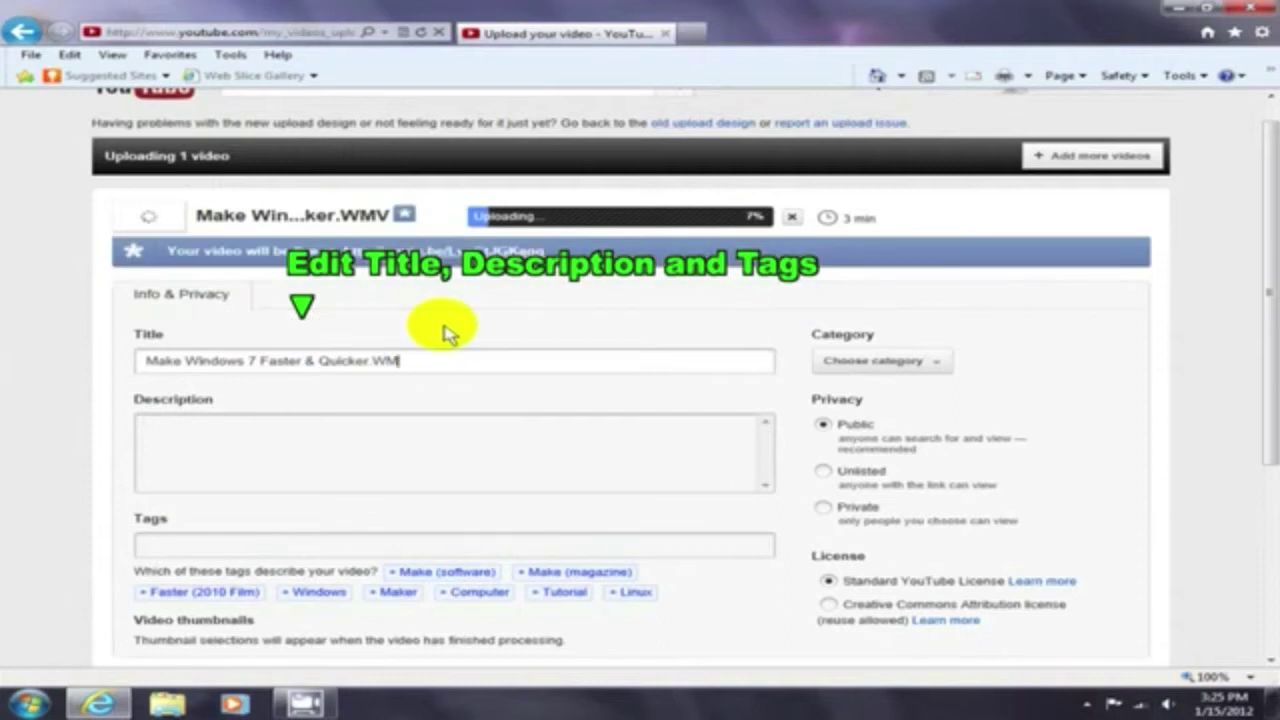
double_click(368, 365)
left_click_drag(368, 365, 143, 363)
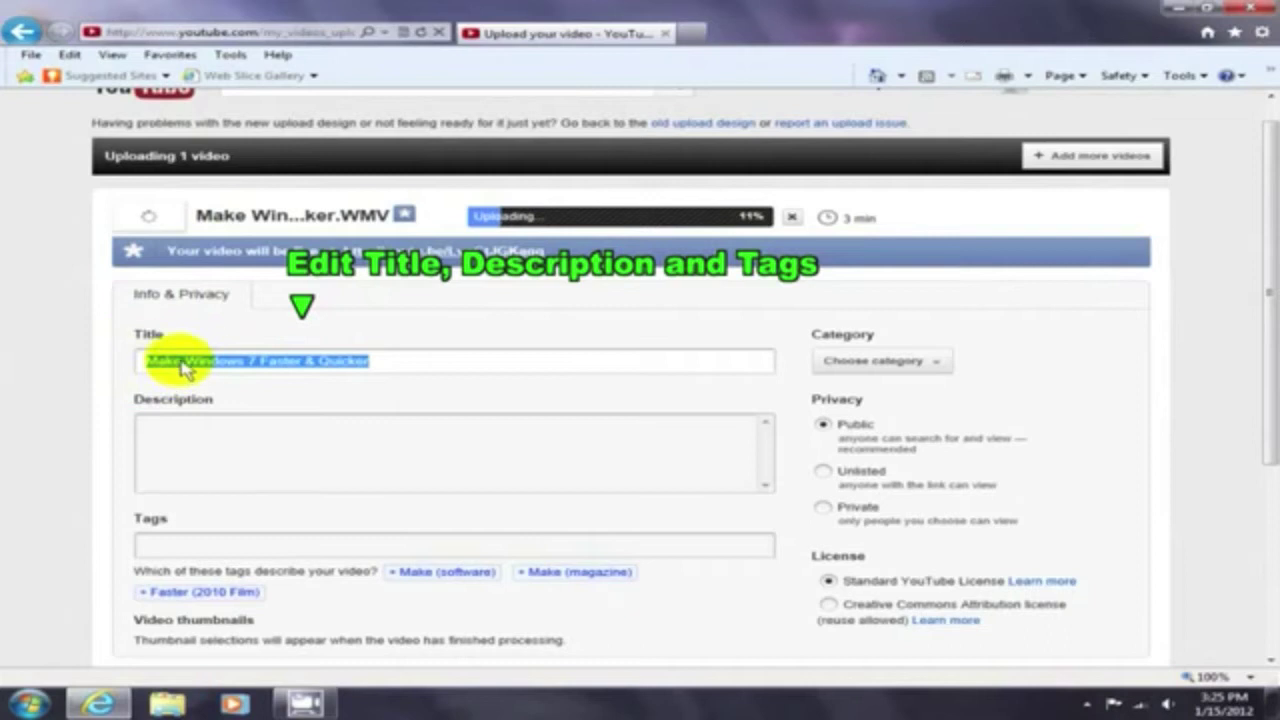
right_click(183, 366)
left_click(237, 412)
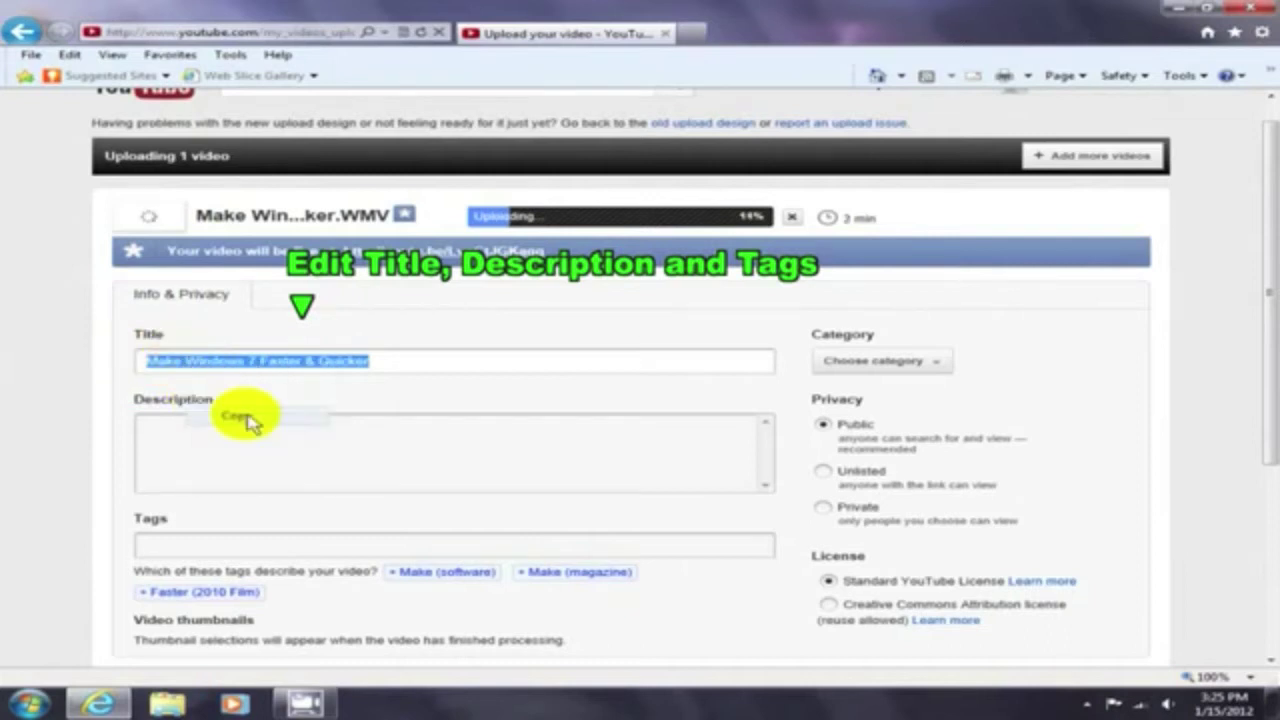
left_click(236, 449)
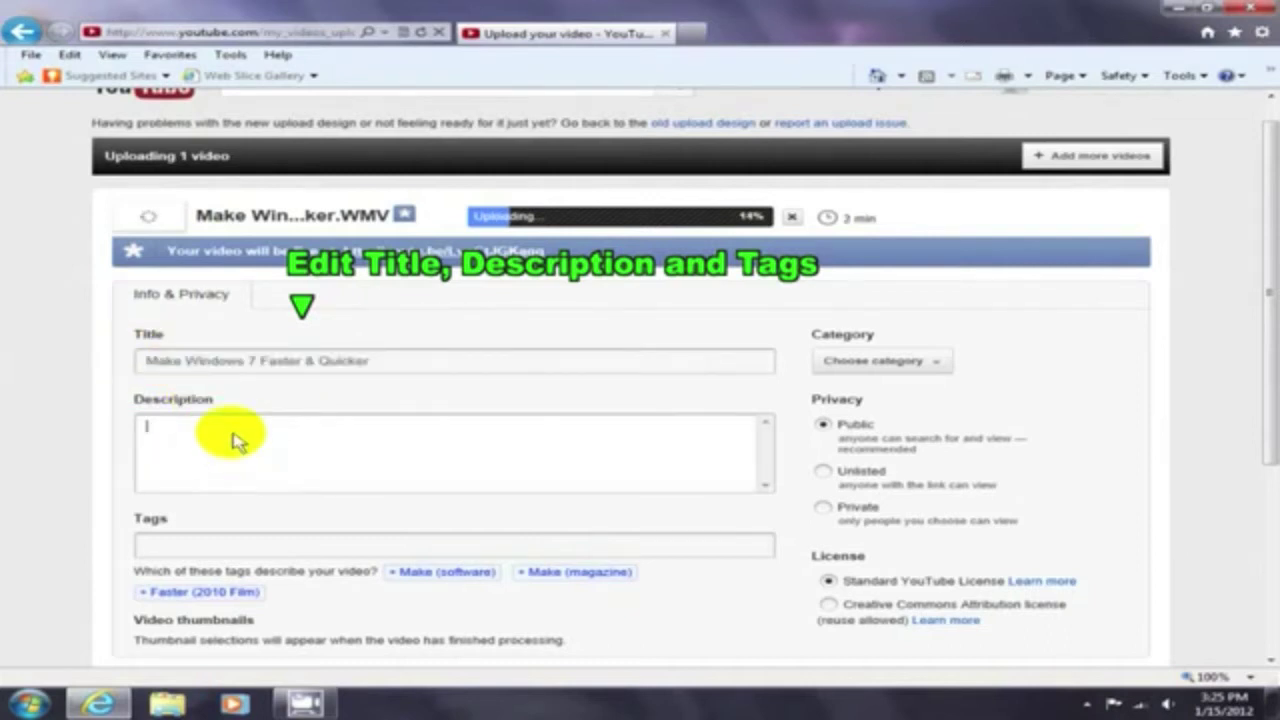
right_click(236, 442)
left_click(313, 515)
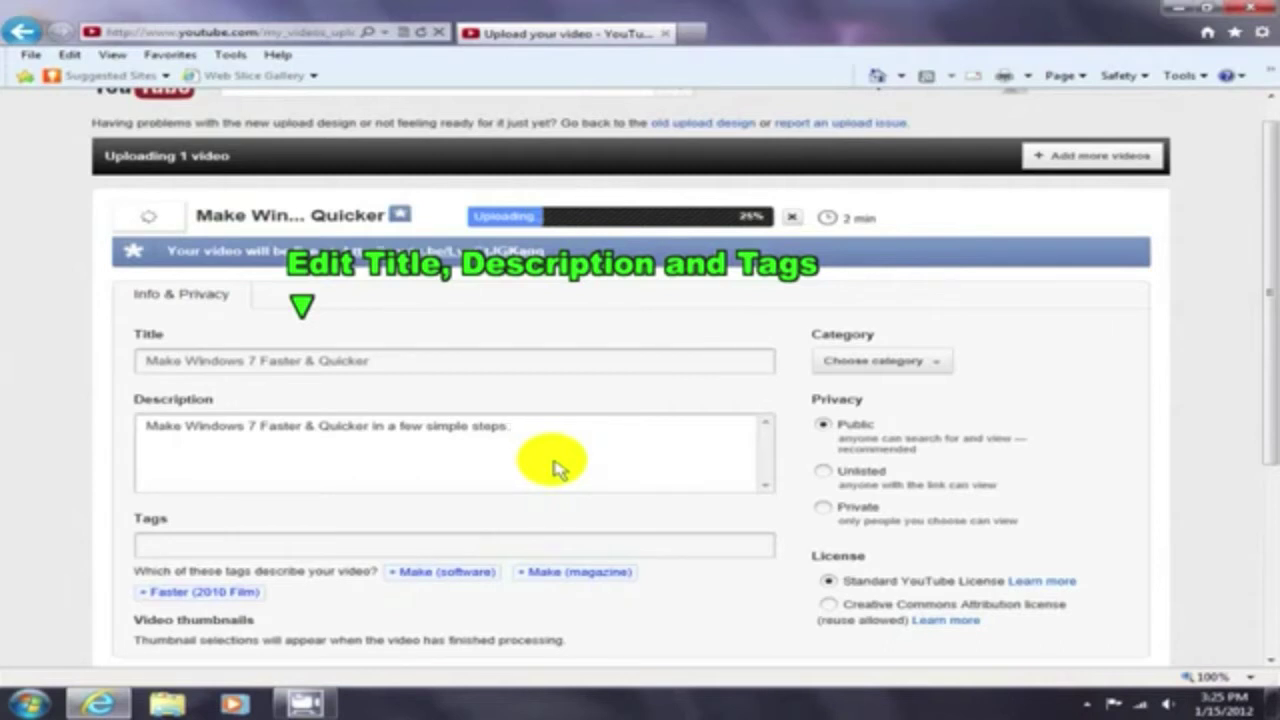
Add the tags windows 7, 32bit, 64bit, Tutorial, Computer, Desktop and laptop
left_click(150, 547)
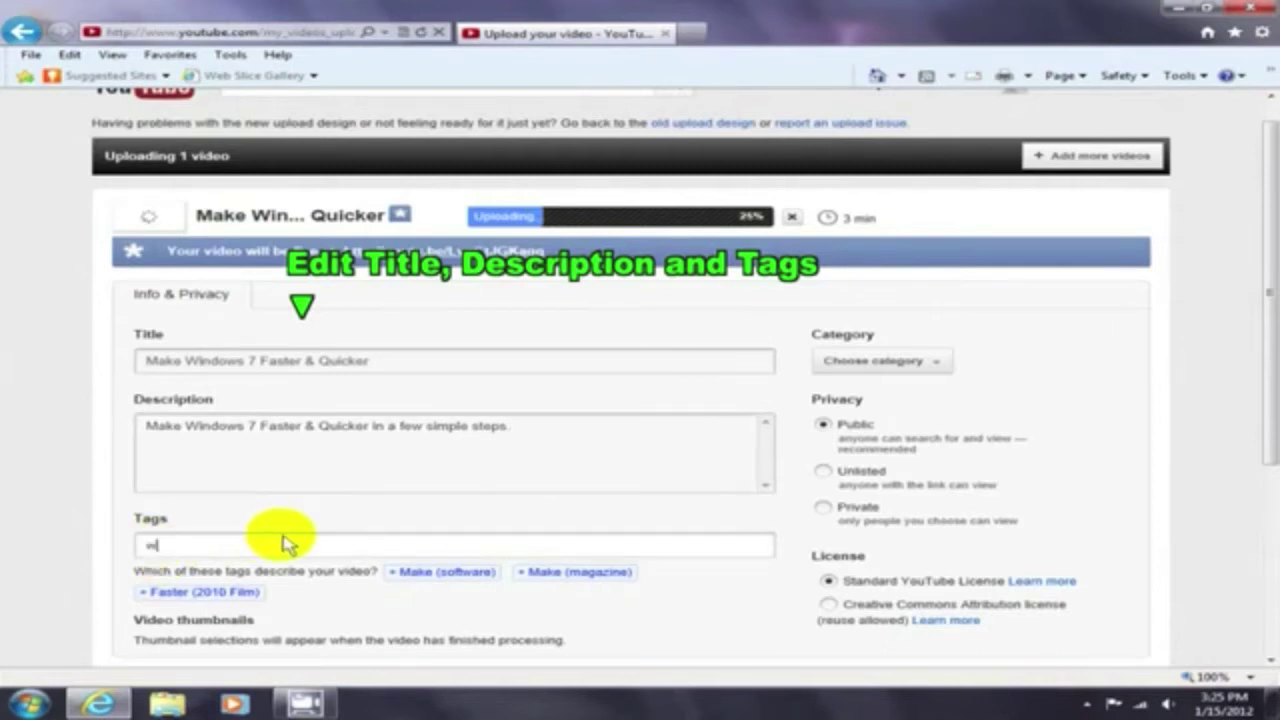
type("windows")
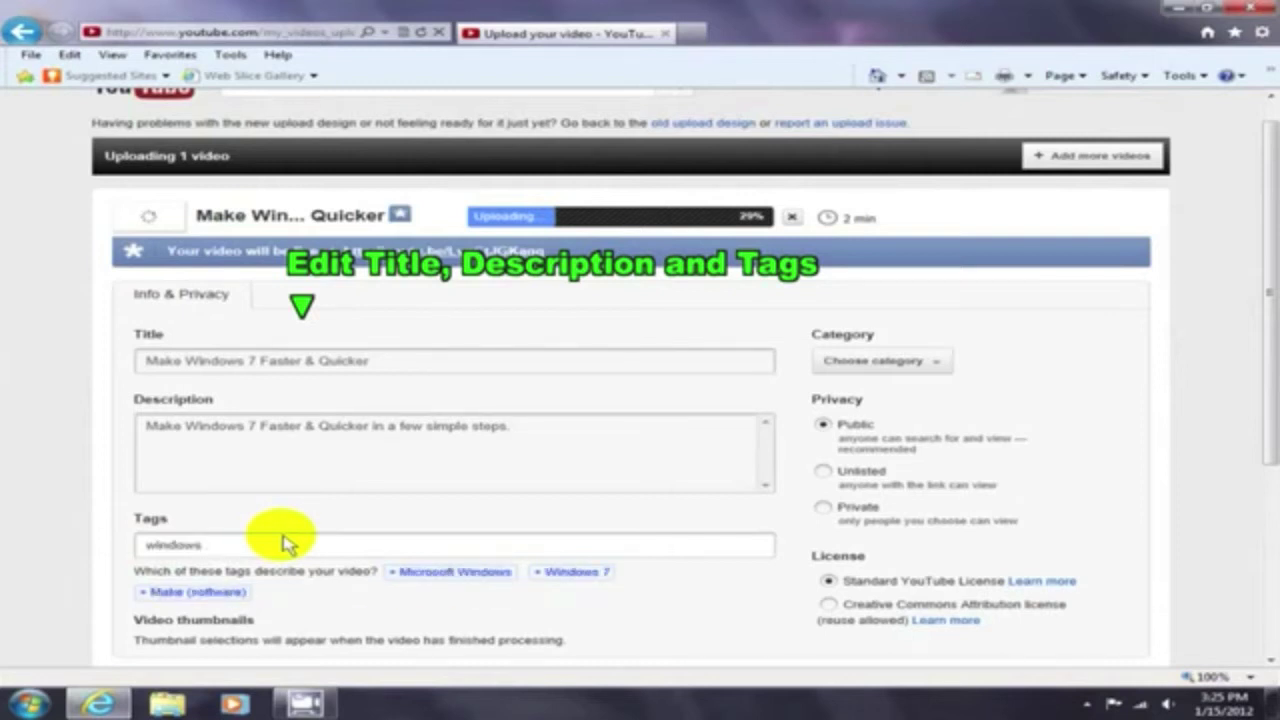
type(" 7 32bit 64bit")
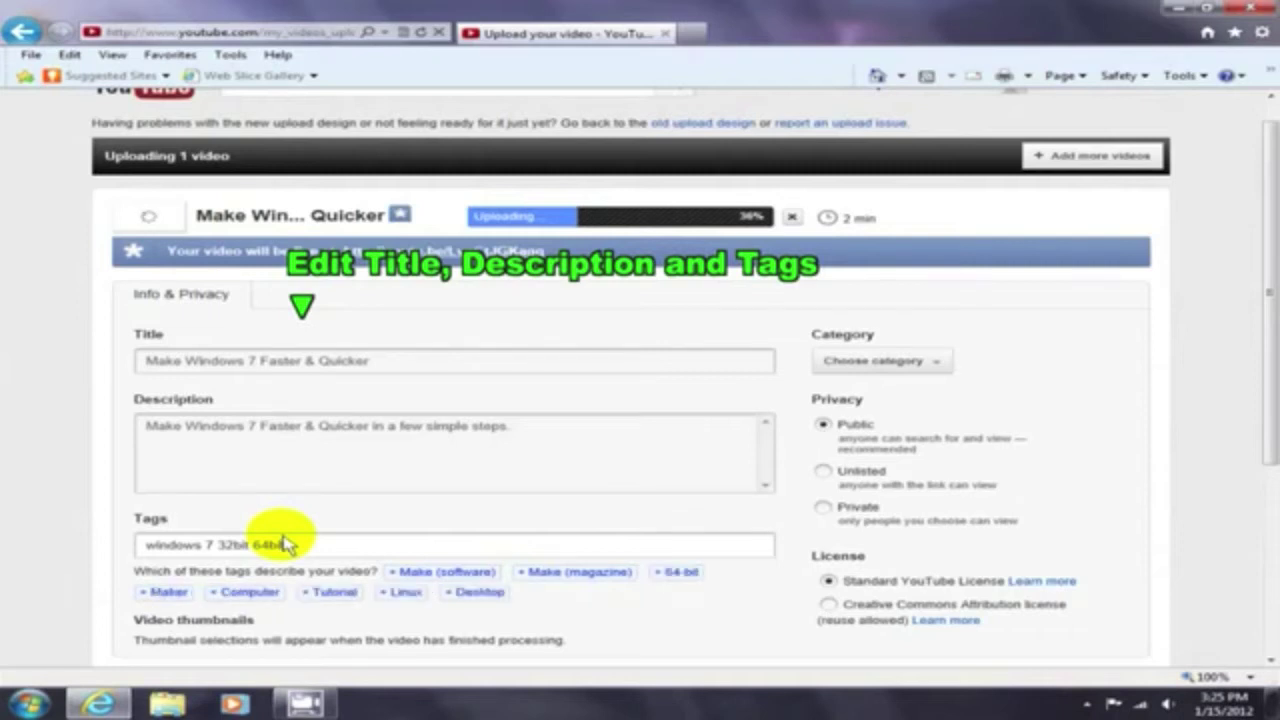
left_click(330, 591)
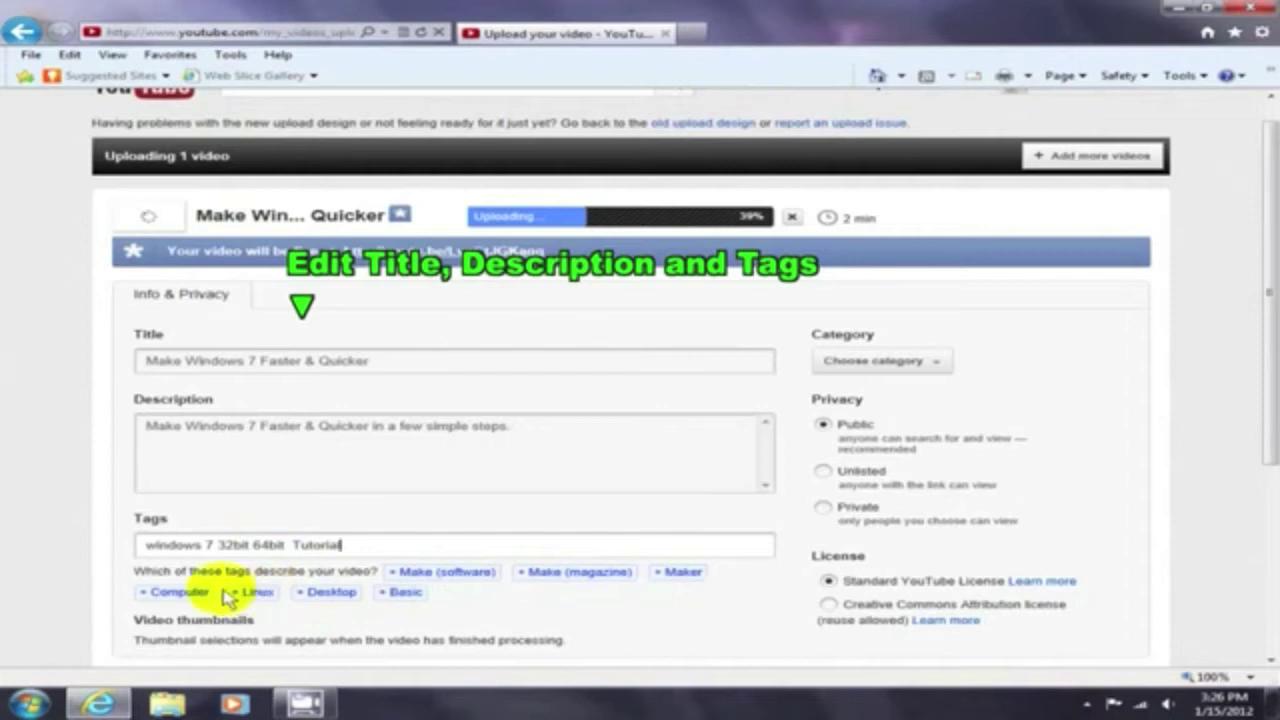
left_click(178, 592)
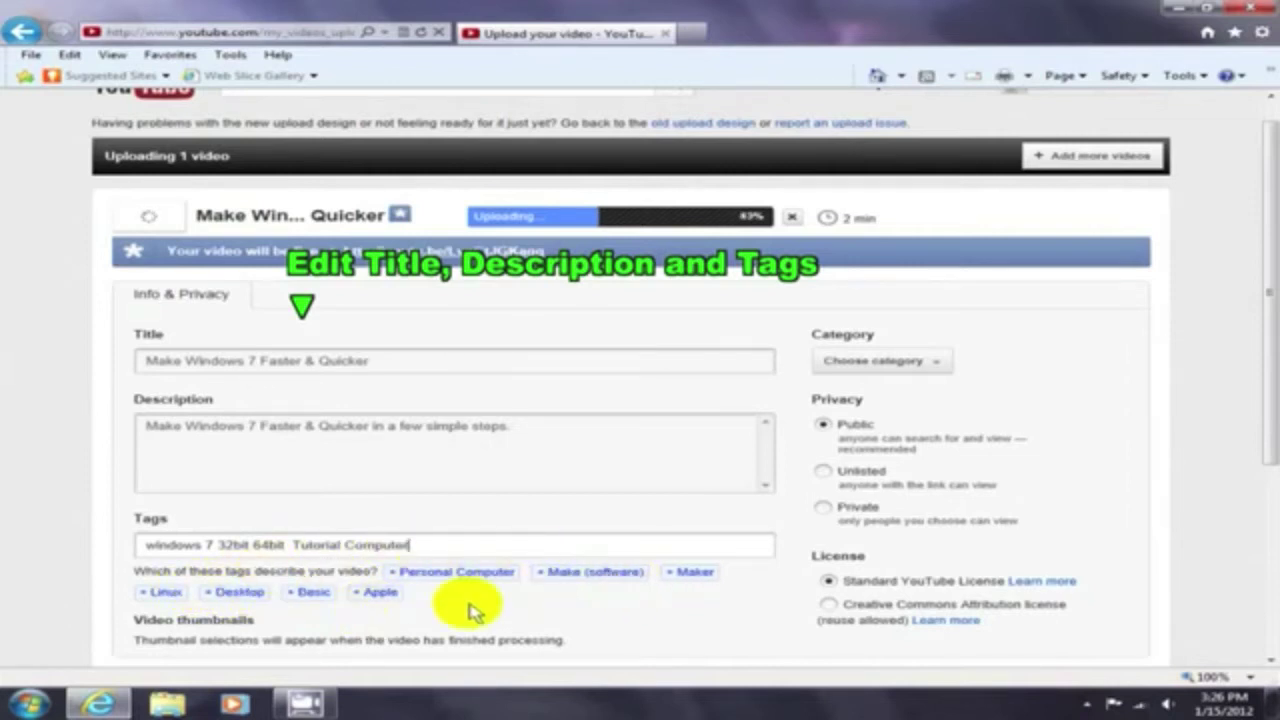
left_click(228, 594)
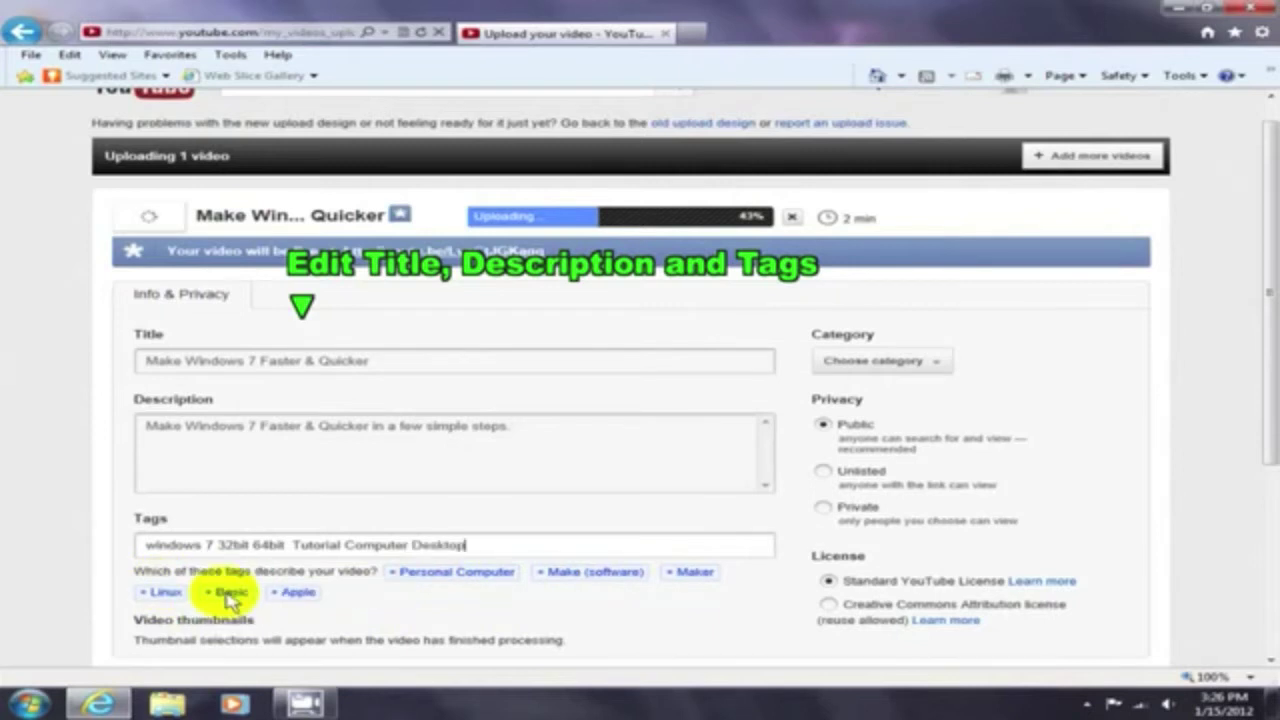
left_click(491, 546)
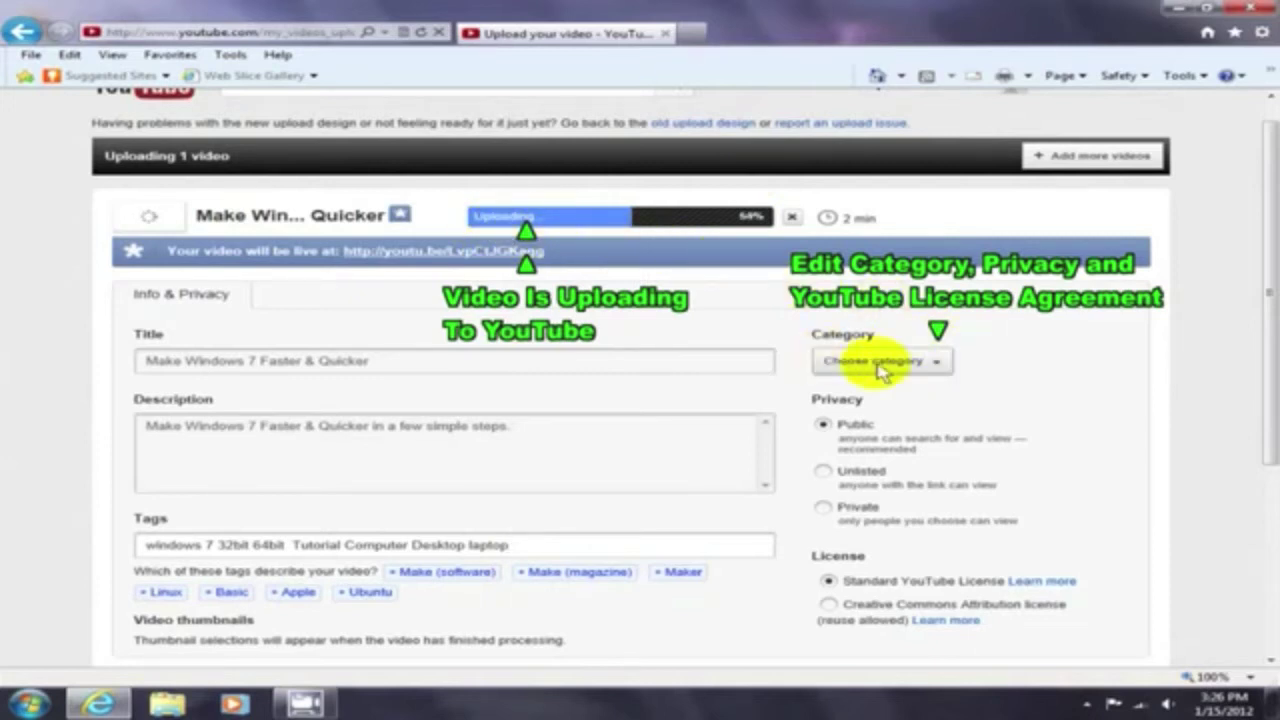
Choose Howto & Style from the video category dropdown
left_click(934, 364)
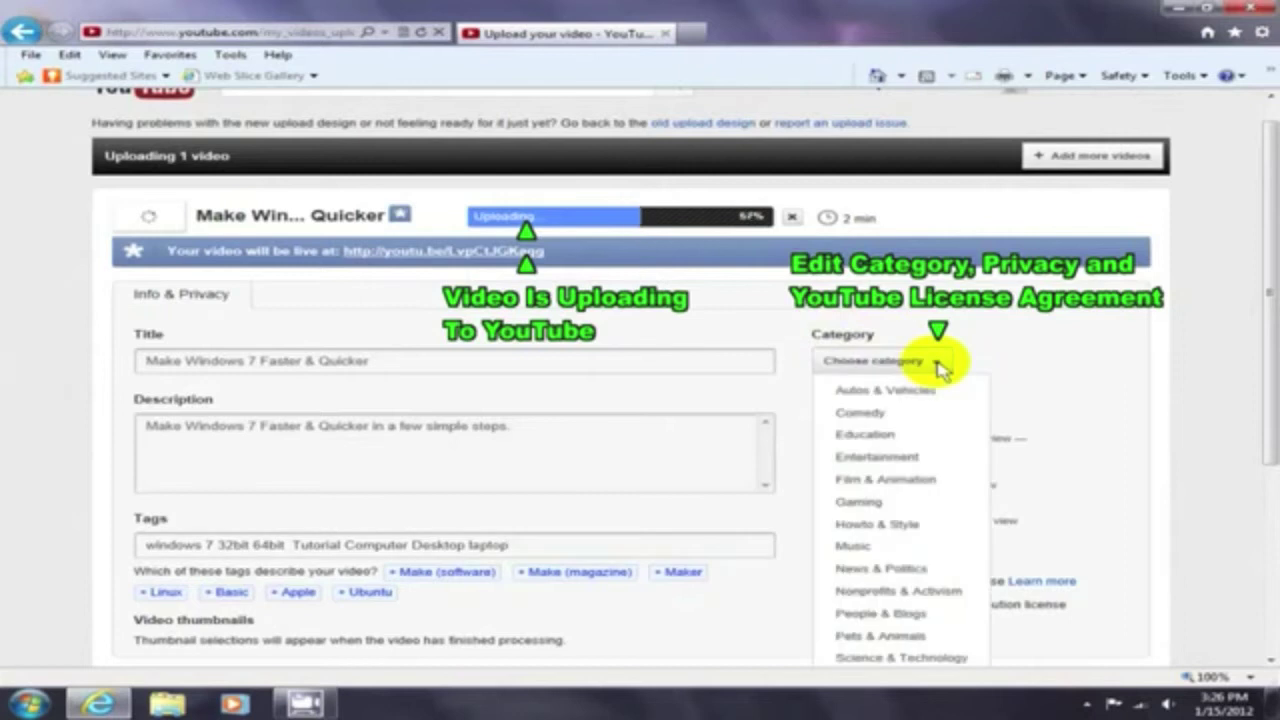
left_click(884, 527)
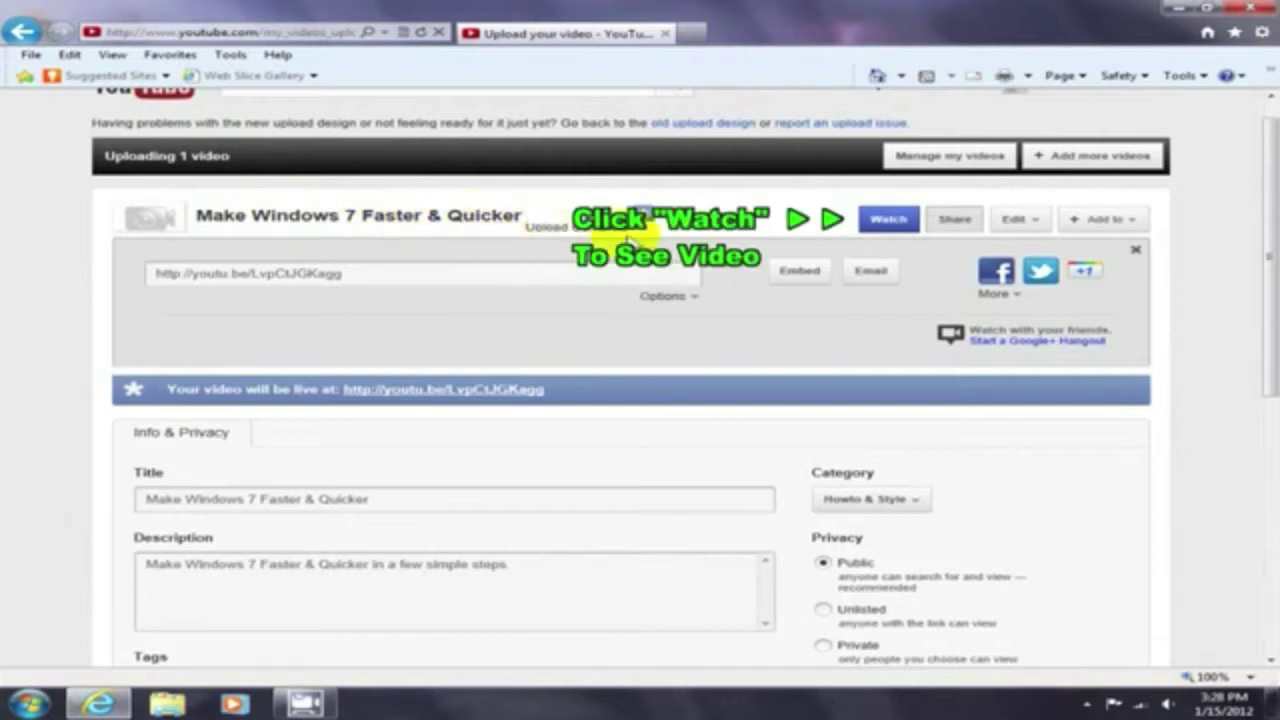
Open the uploaded video's watch page in a new tab
left_click(890, 220)
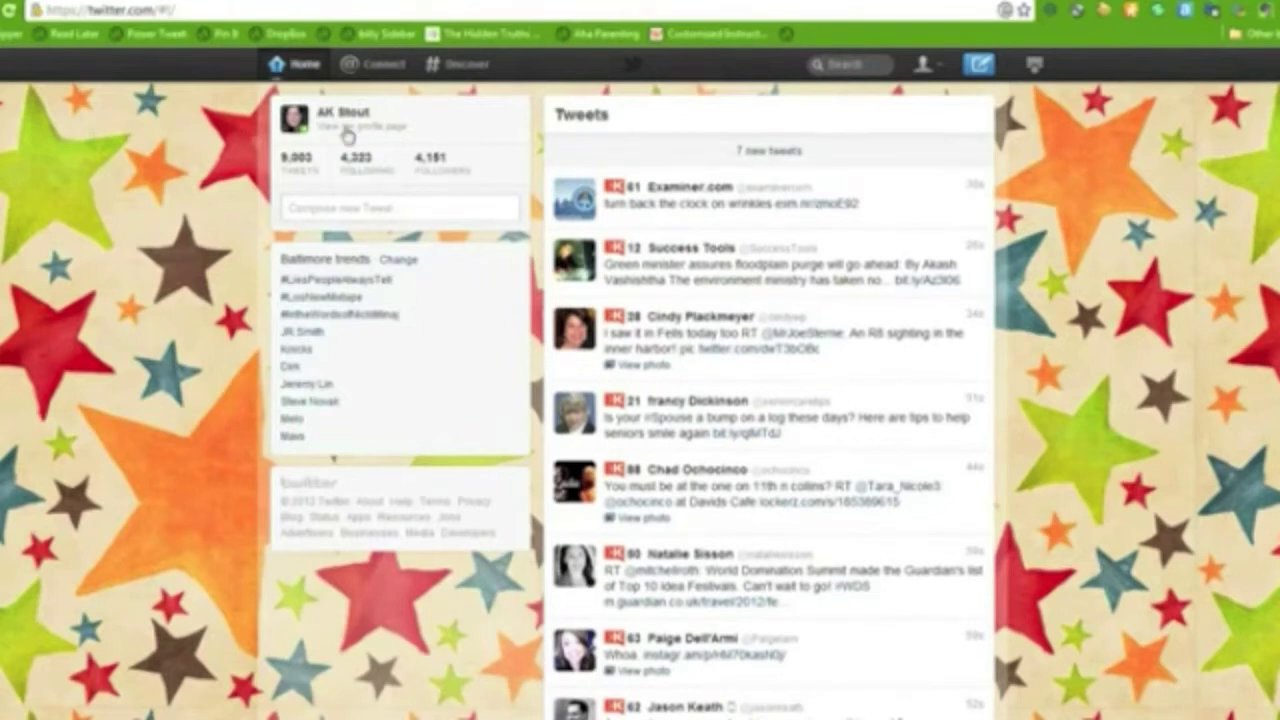
Open the empty compose-tweet box on the Twitter home feed
left_click(420, 208)
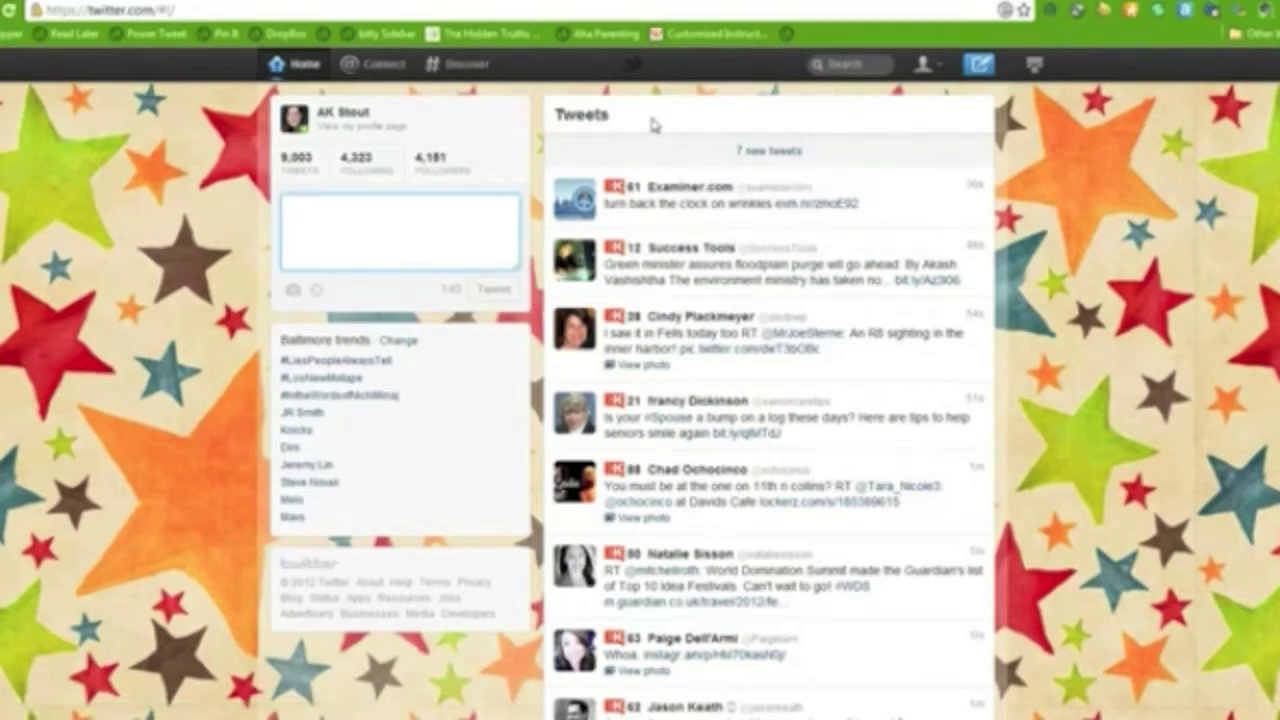
Go to the Connect page to view recent interactions and mentions
left_click(389, 74)
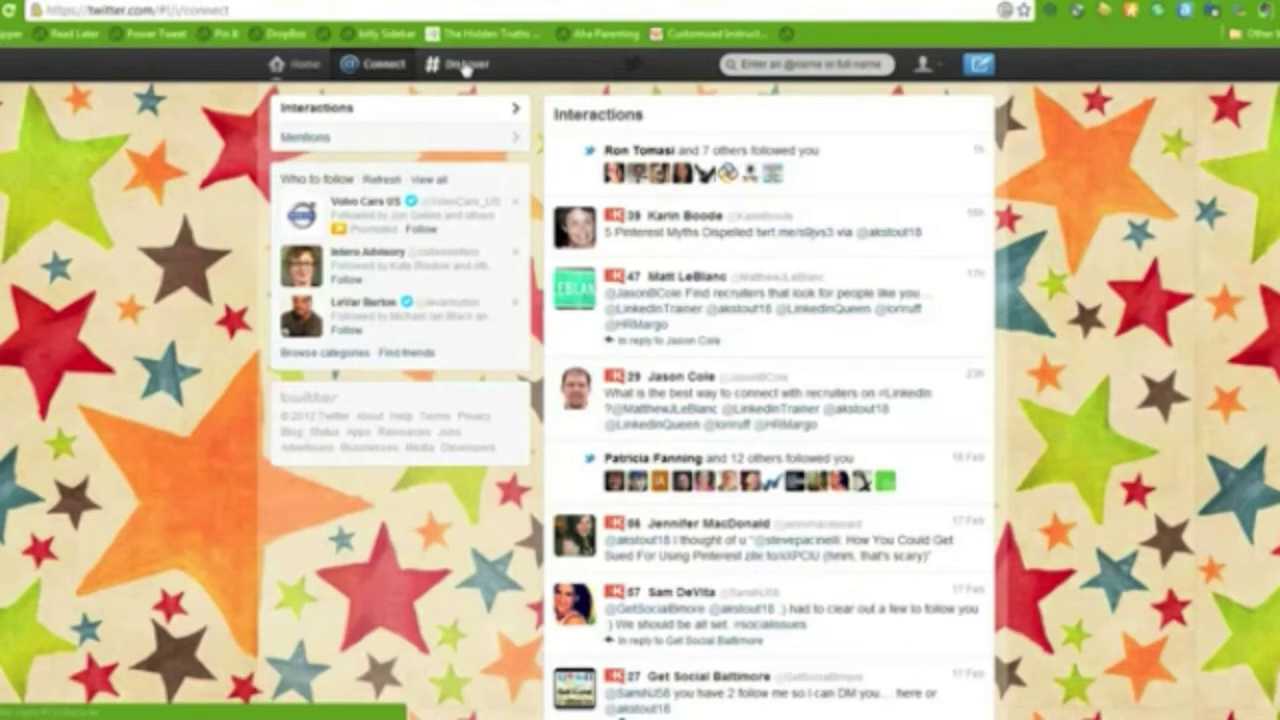
Browse the Discover stories, then open the Activity feed of followed accounts' recent follows
left_click(465, 66)
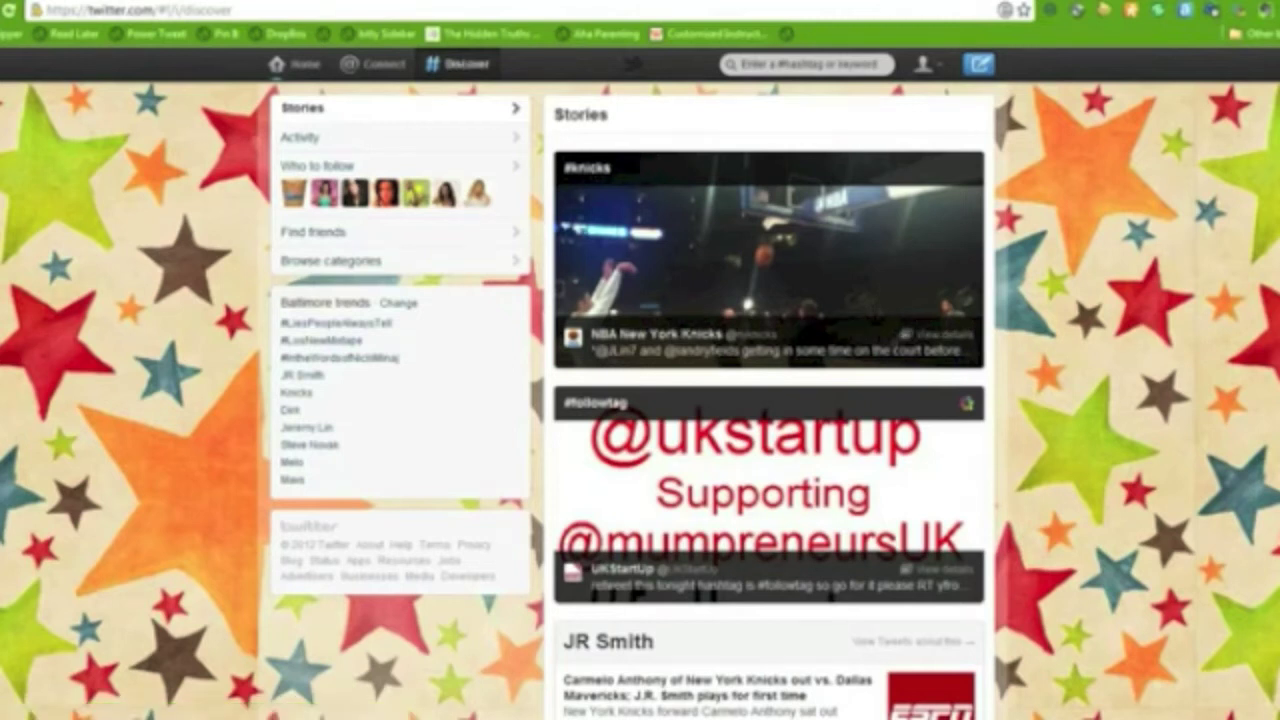
scroll(640, 400, "down", 1)
scroll(985, 268, "down", 3)
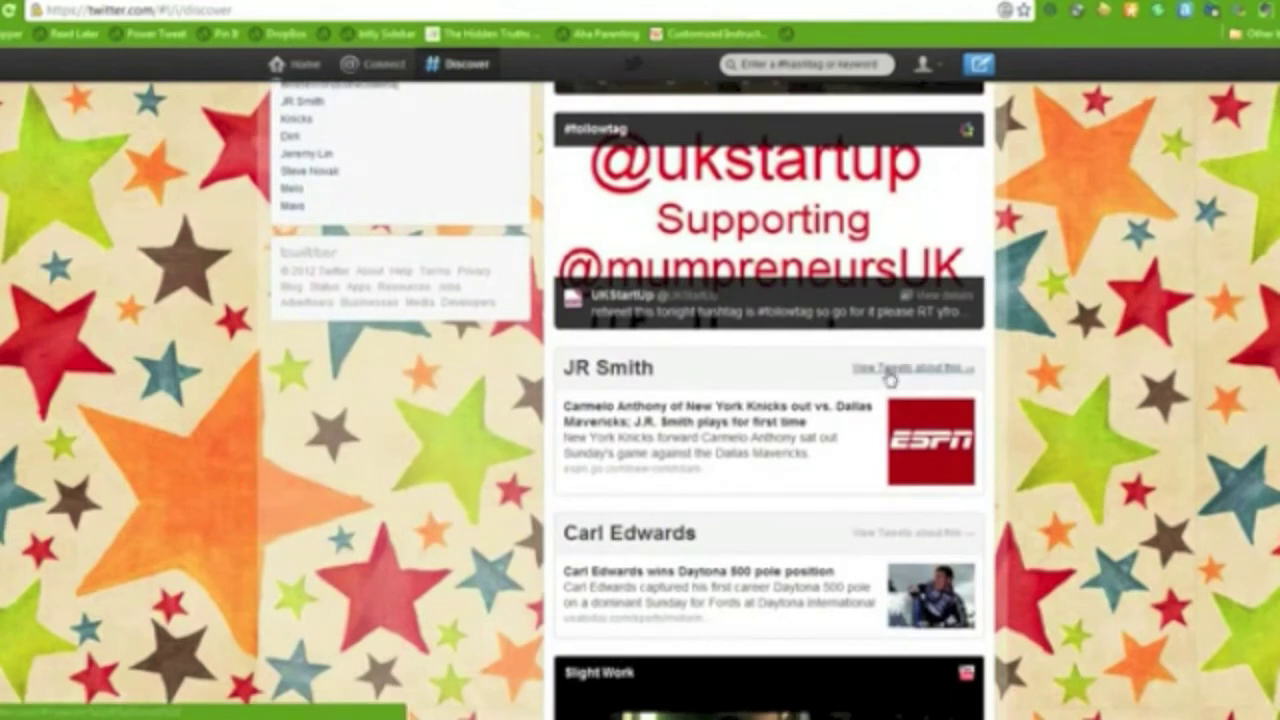
scroll(770, 400, "up", 4)
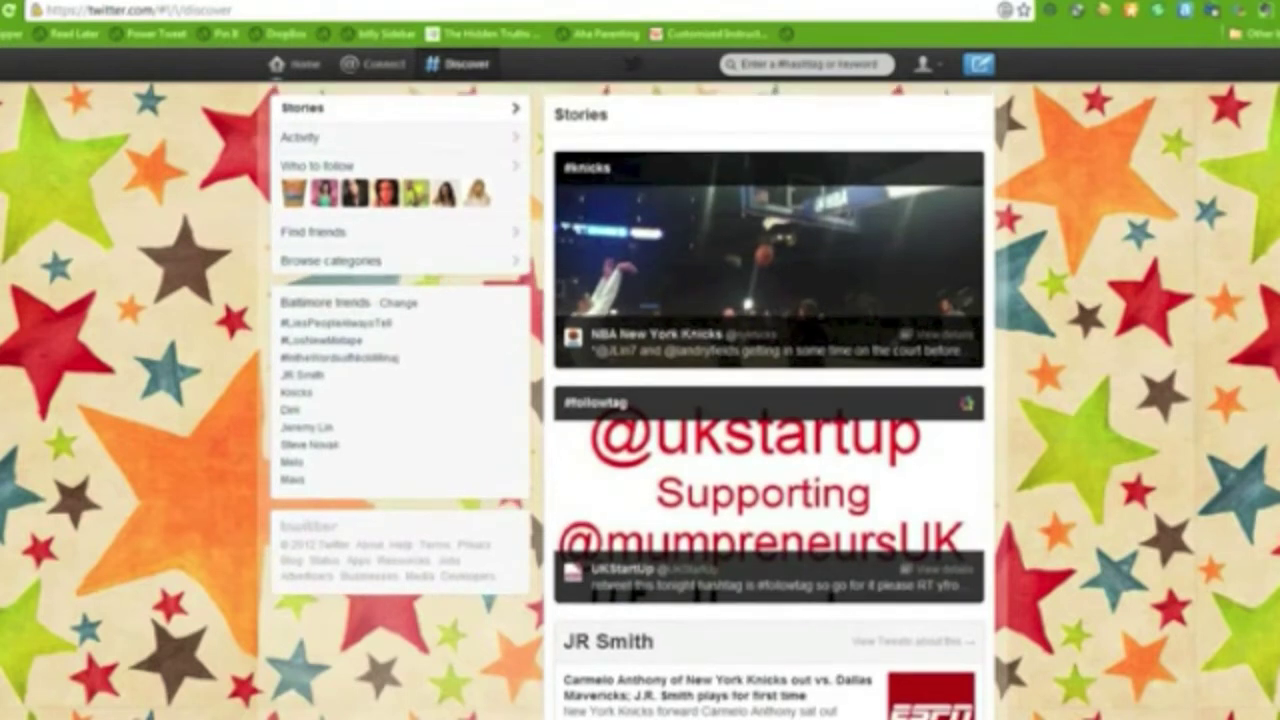
left_click(340, 140)
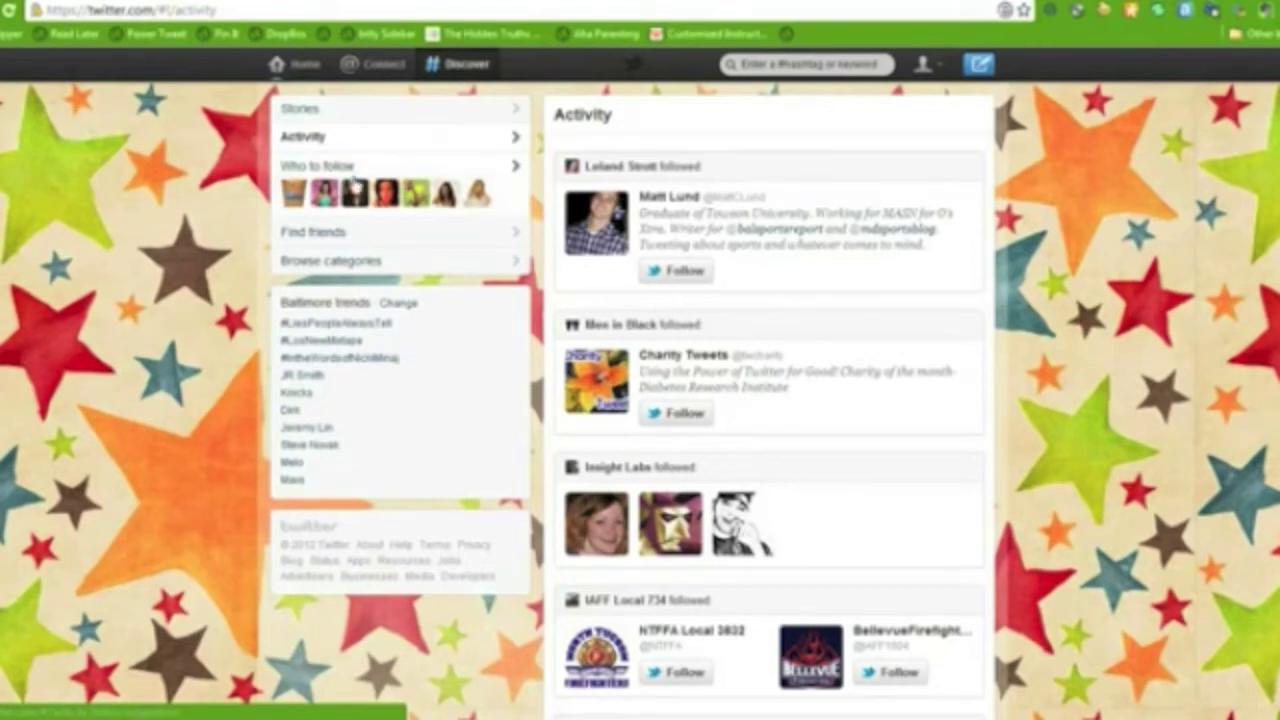
From the Home timeline, start then cancel a reply and a retweet on the top SITH LORD tweet
left_click(308, 68)
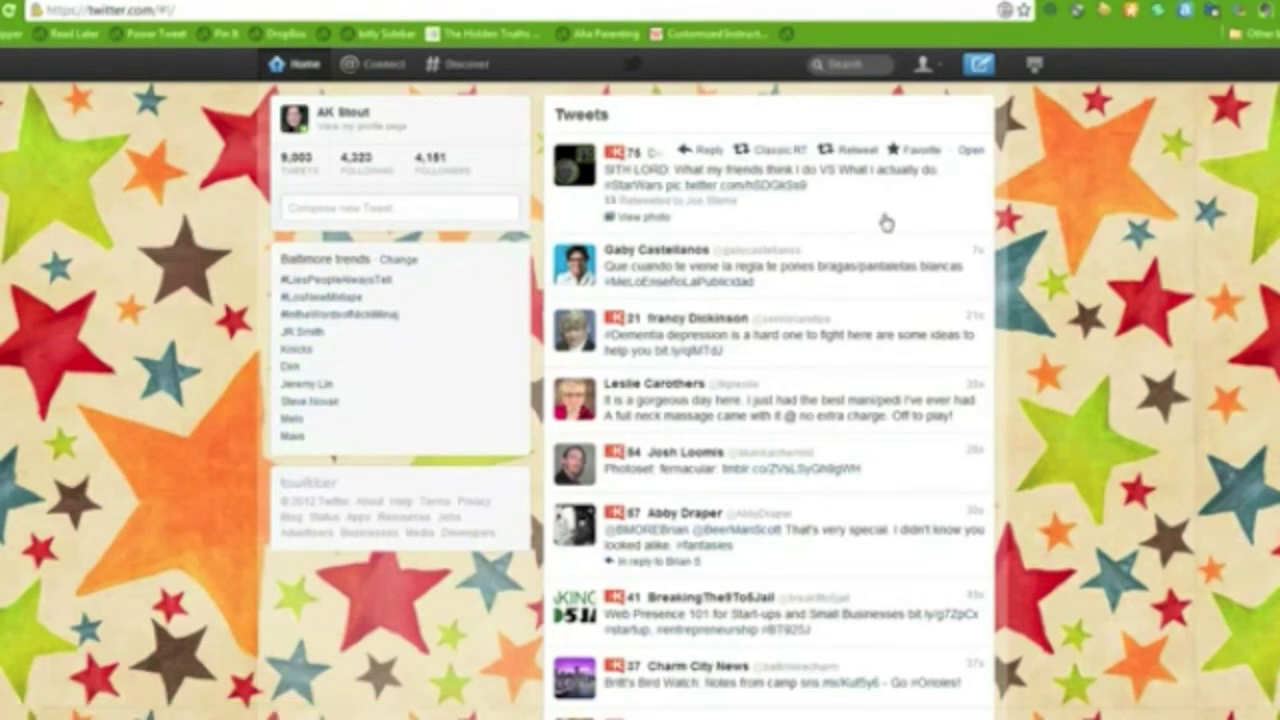
left_click(706, 152)
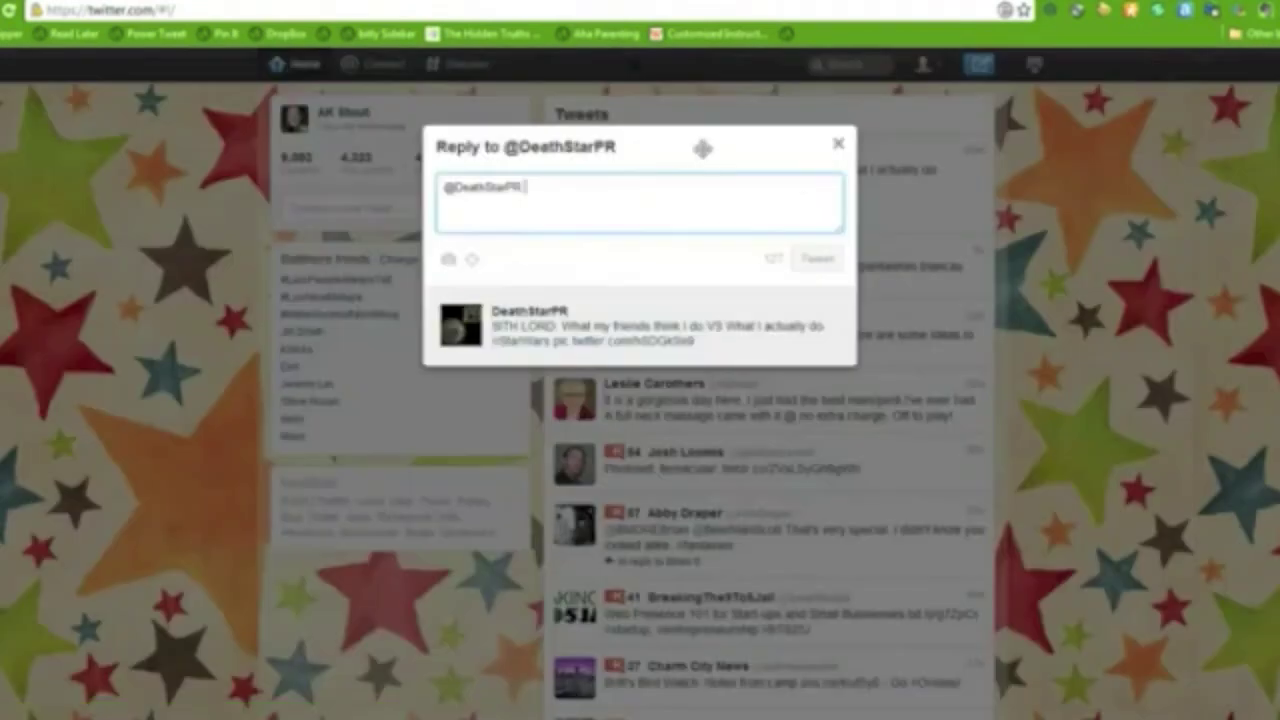
left_click(842, 142)
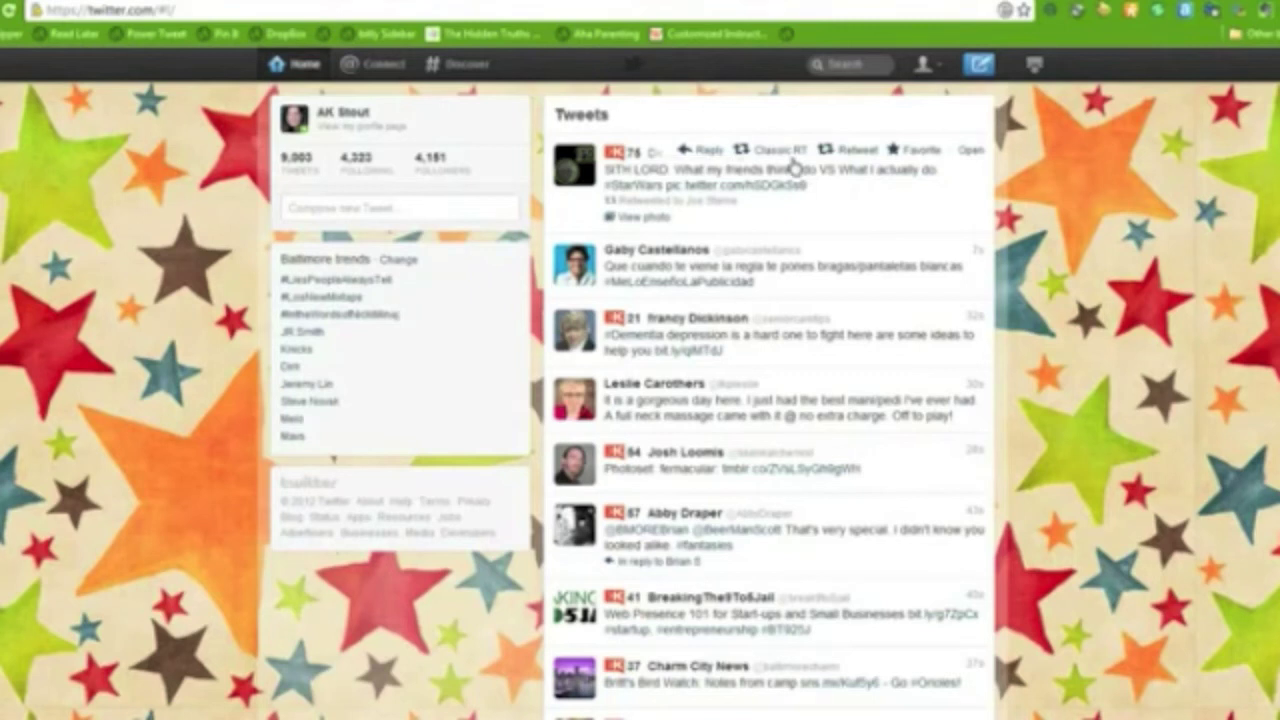
left_click(866, 157)
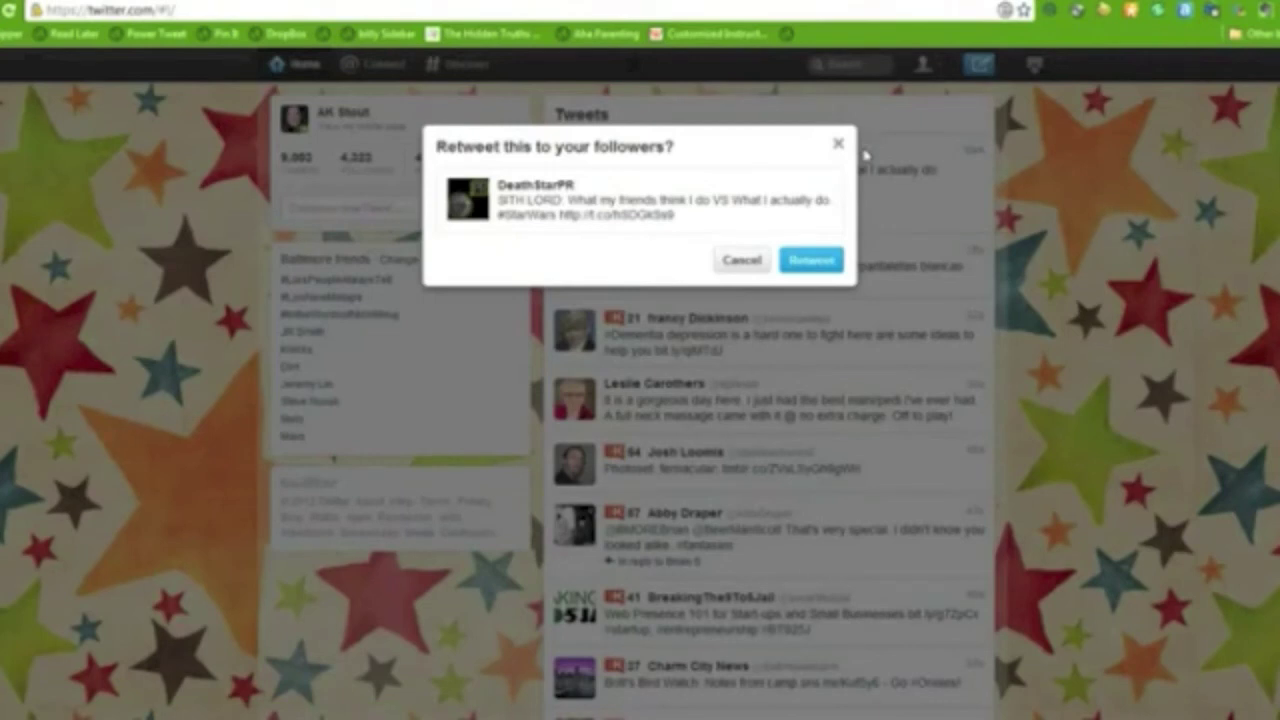
left_click(838, 150)
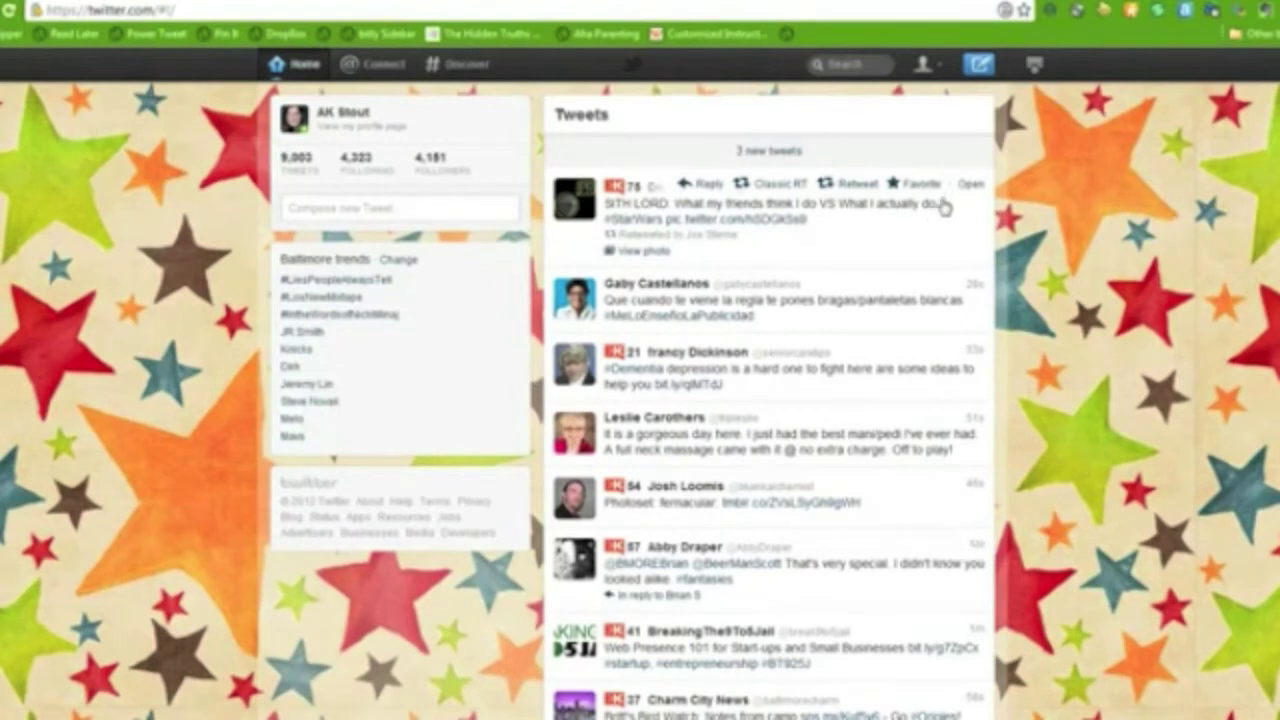
Expand the SITH LORD tweet's photo, open it on its own page and select its web address
left_click(971, 190)
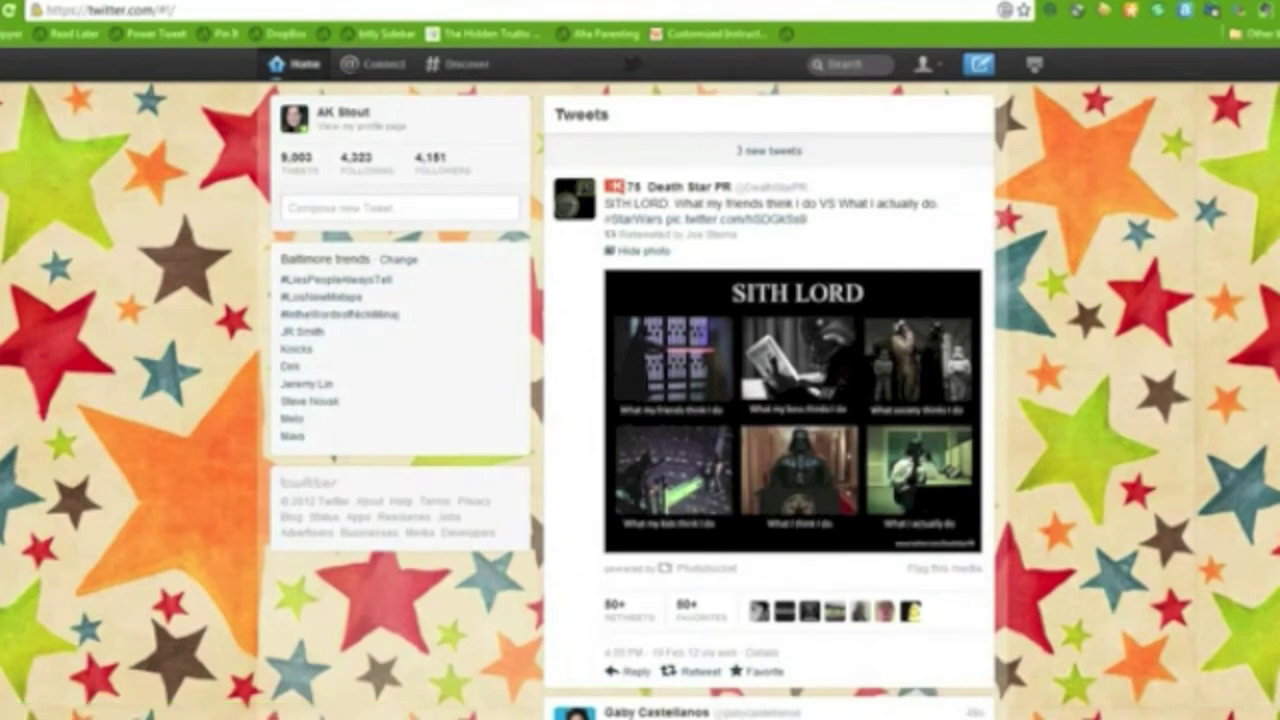
scroll(770, 400, "down", 2)
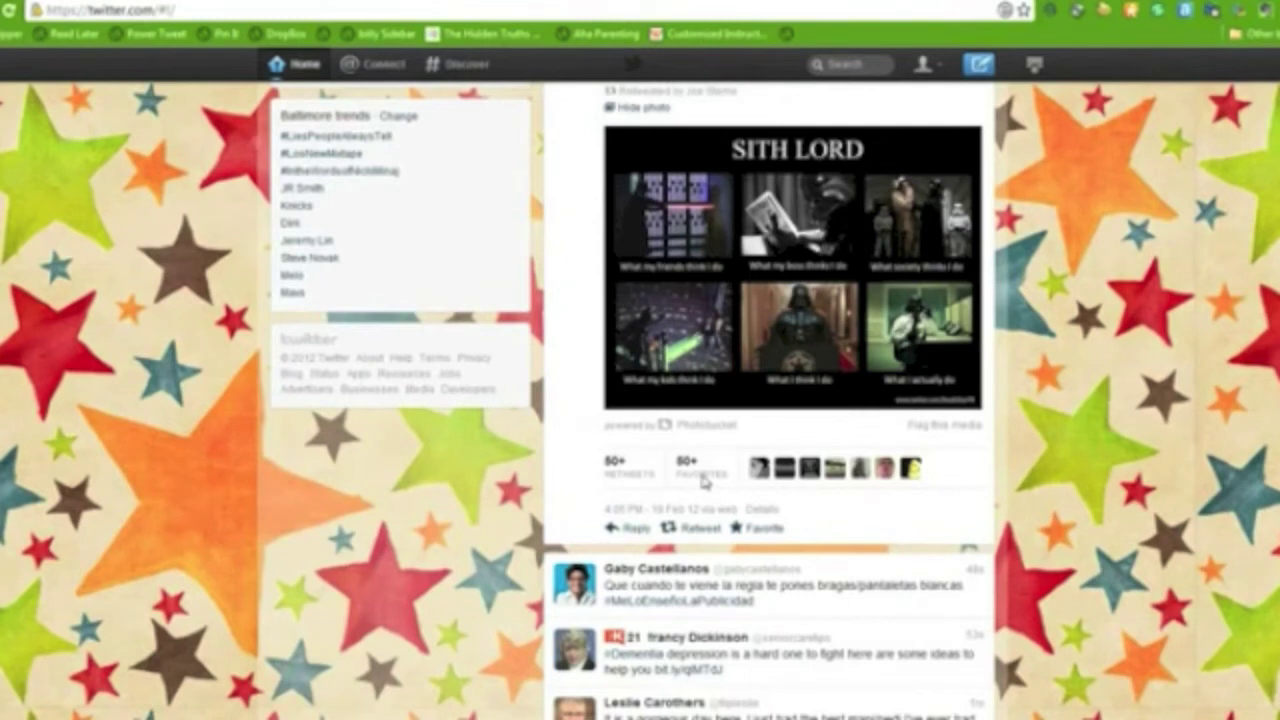
left_click(762, 511)
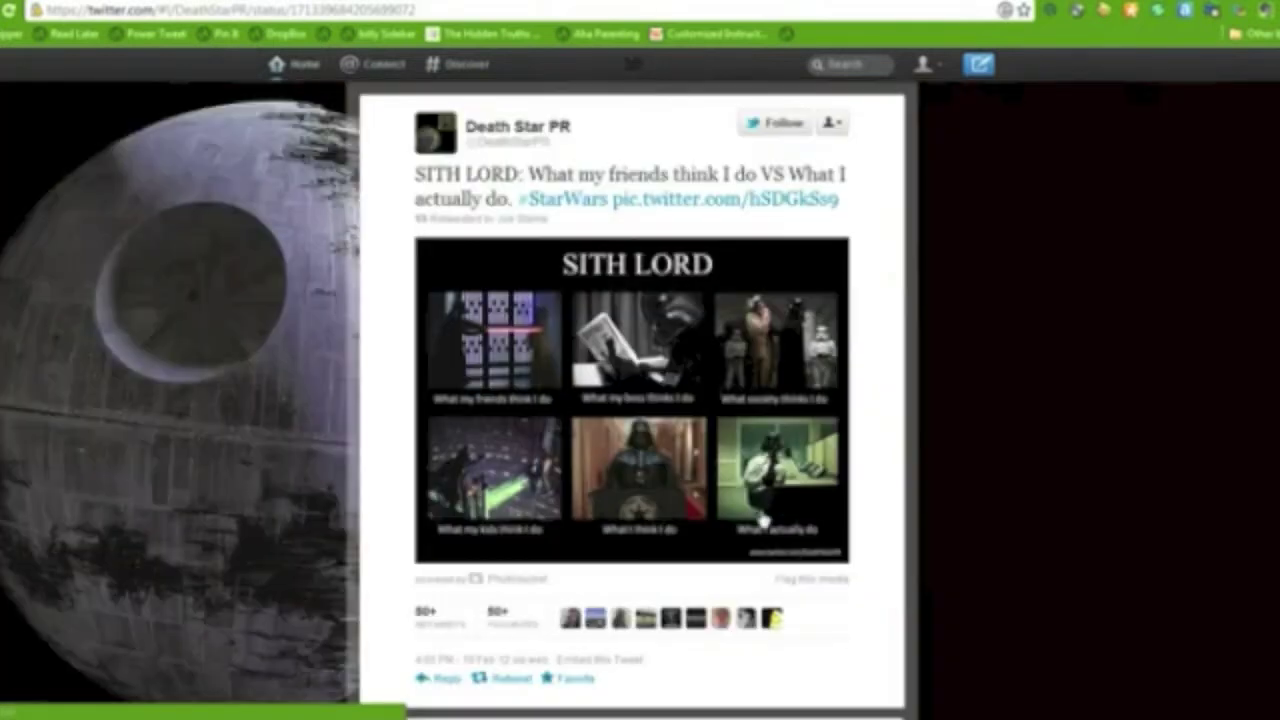
left_click(436, 12)
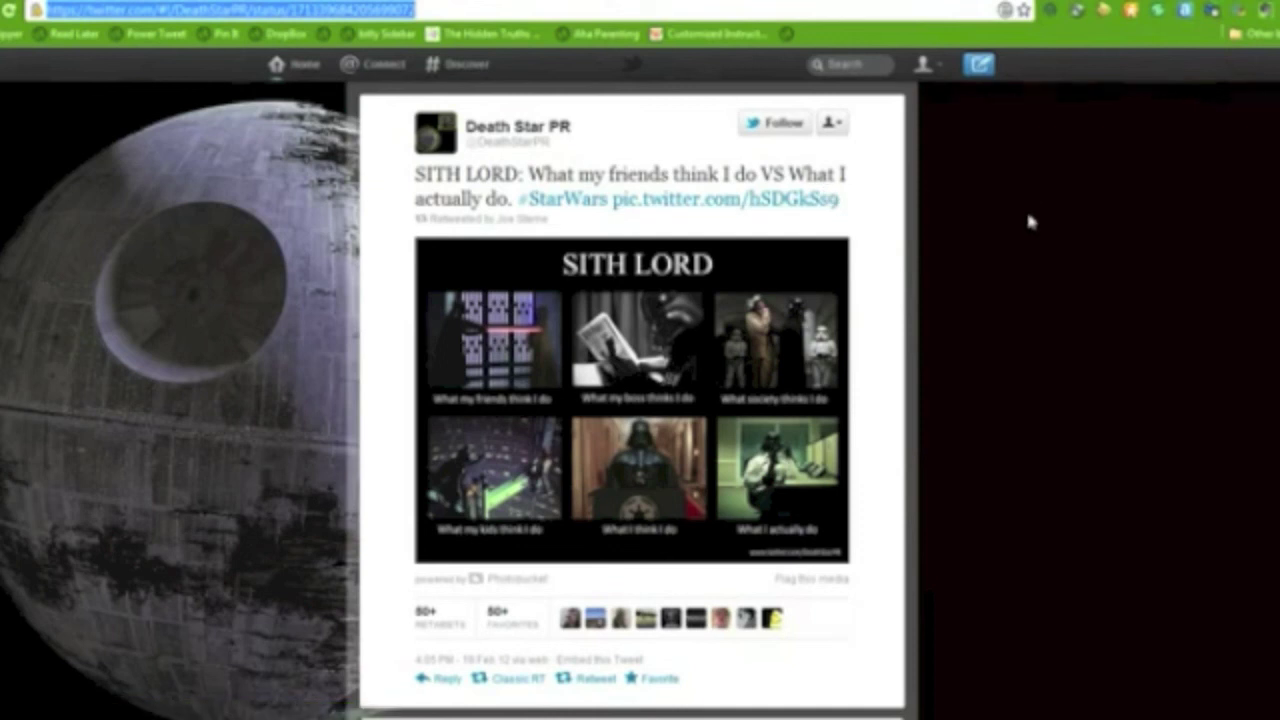
left_click(936, 72)
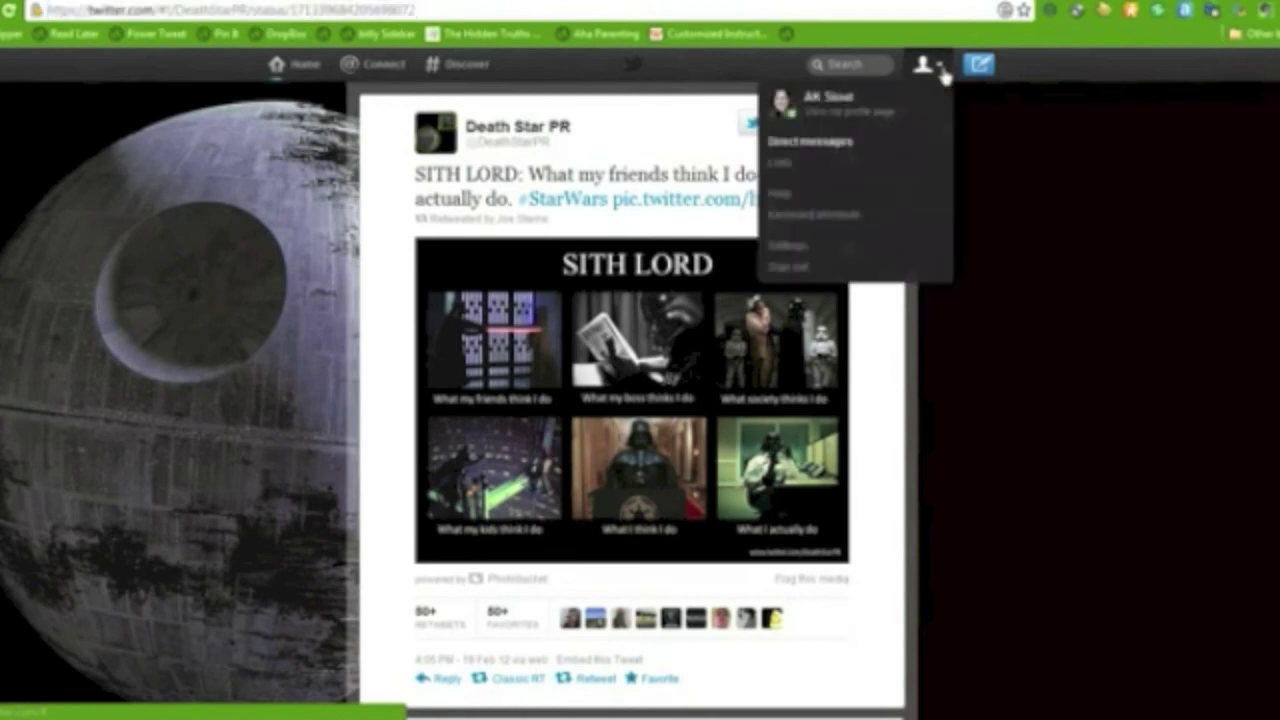
Create a public list named 'Test List' from the account's Lists page, then return to Home
left_click(810, 170)
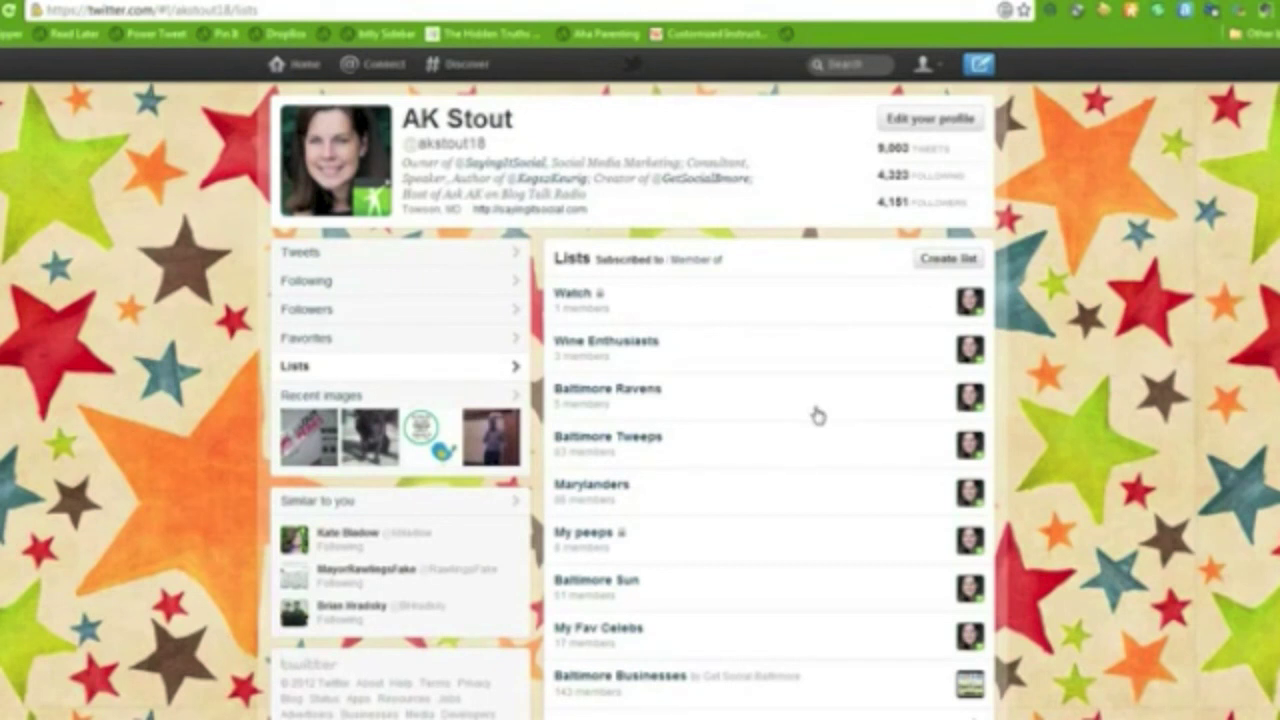
left_click(610, 592)
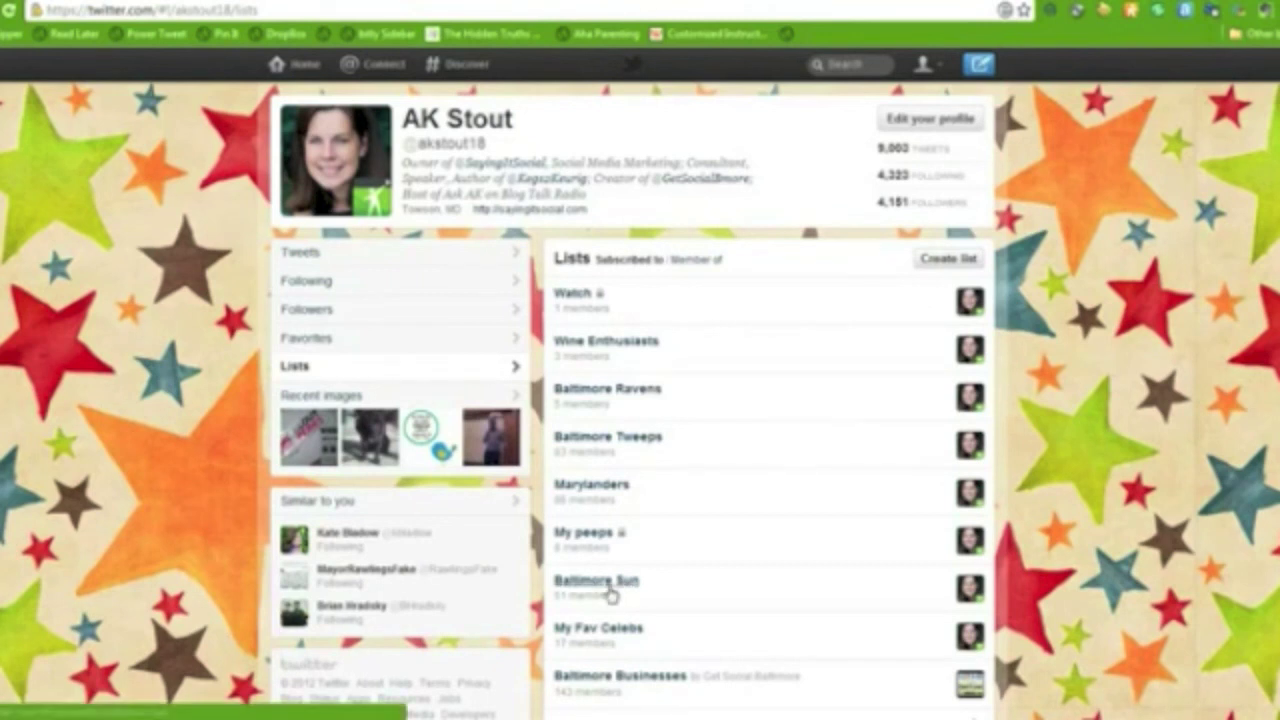
left_click(947, 259)
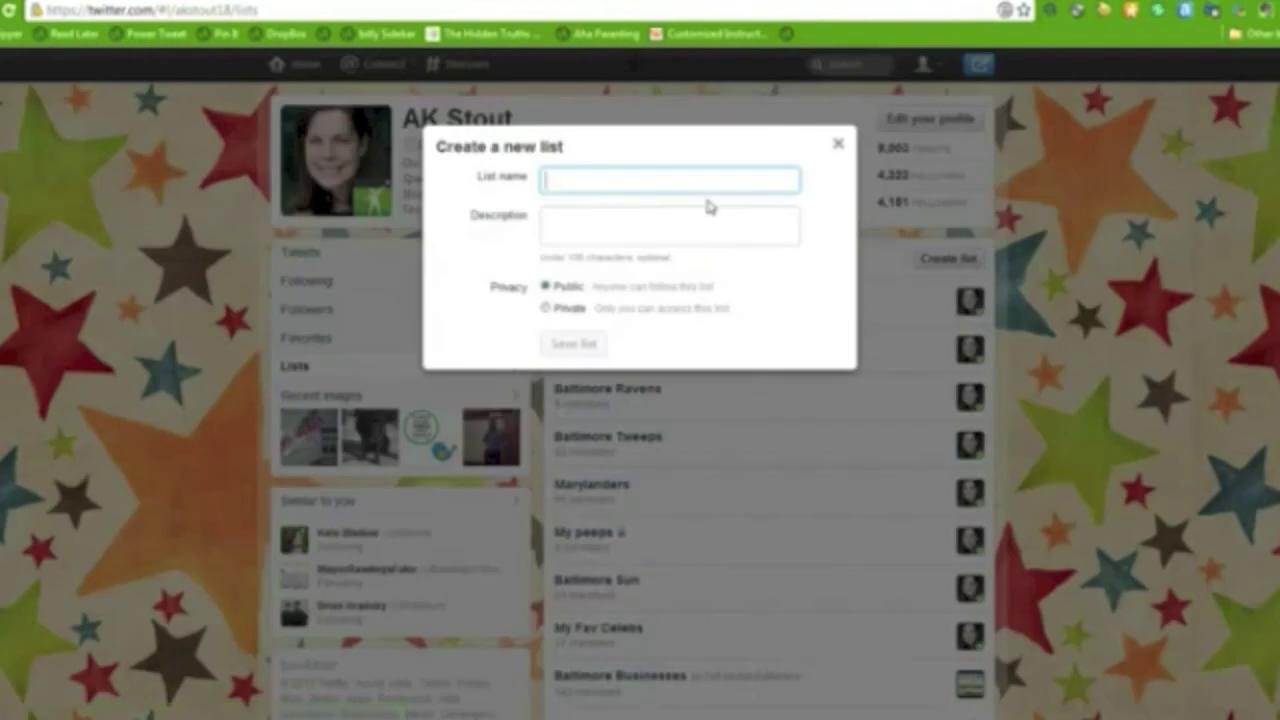
type("Test List")
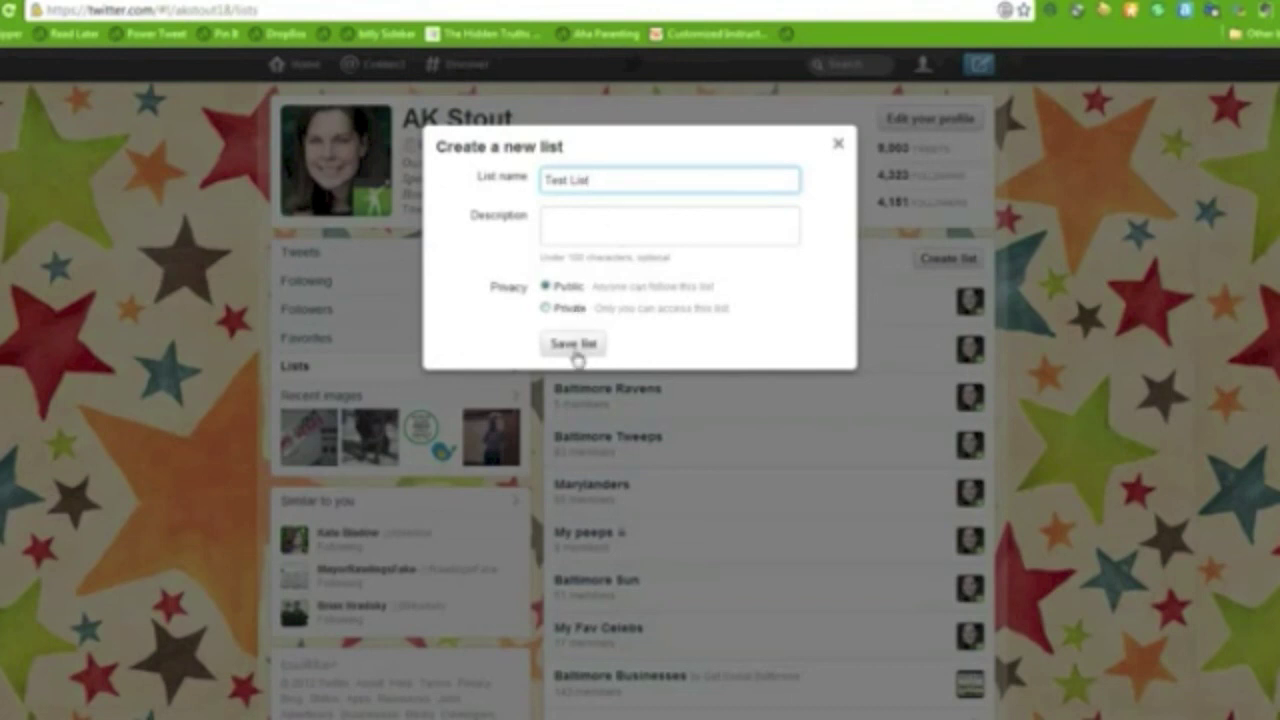
left_click(575, 348)
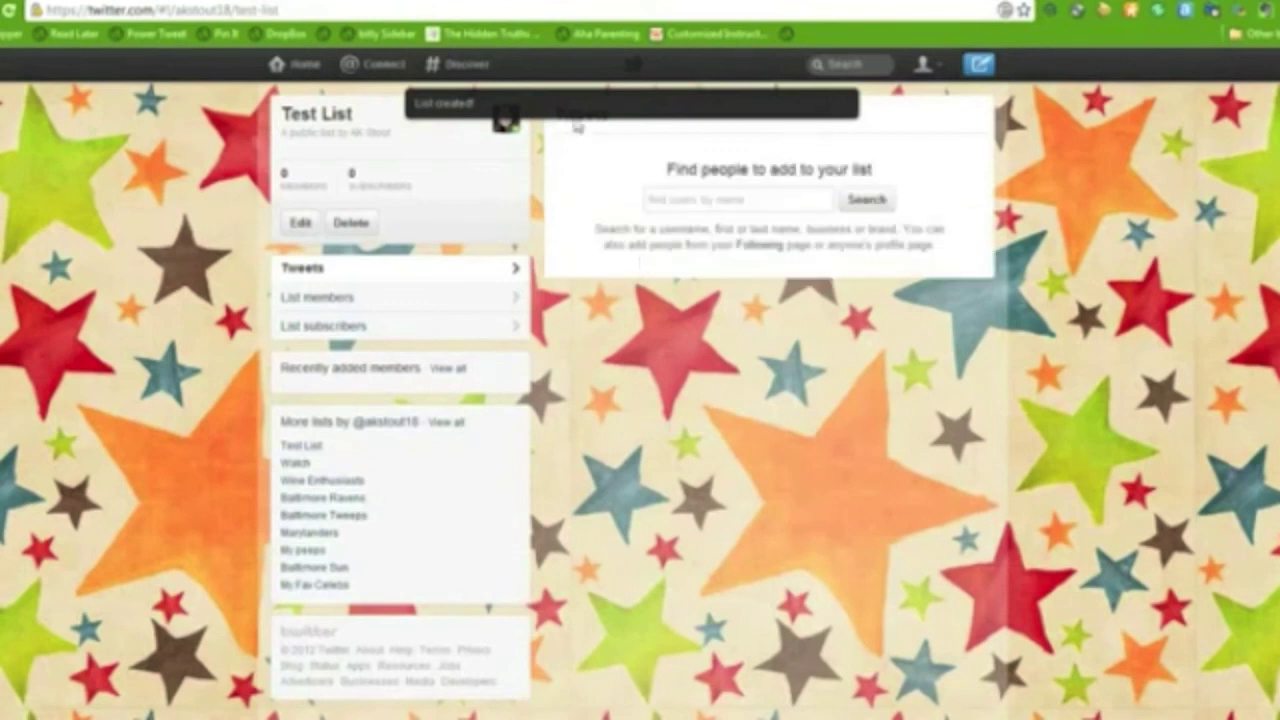
left_click(312, 66)
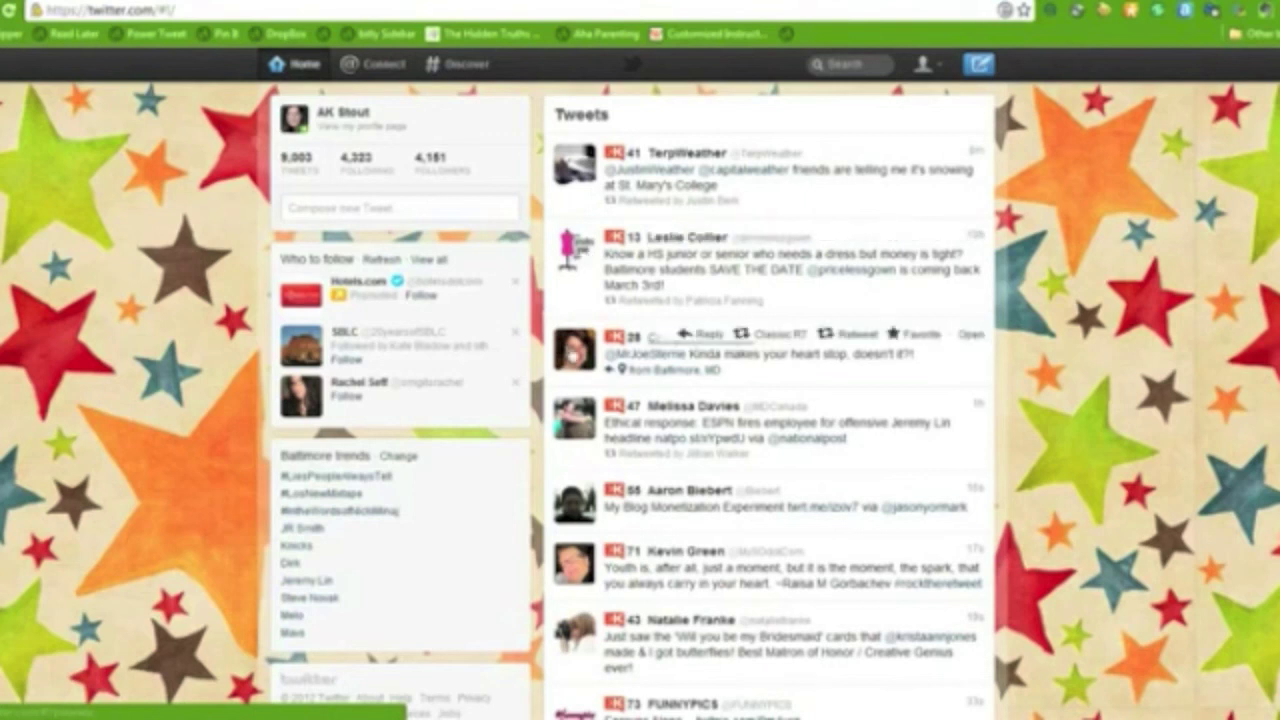
left_click(572, 352)
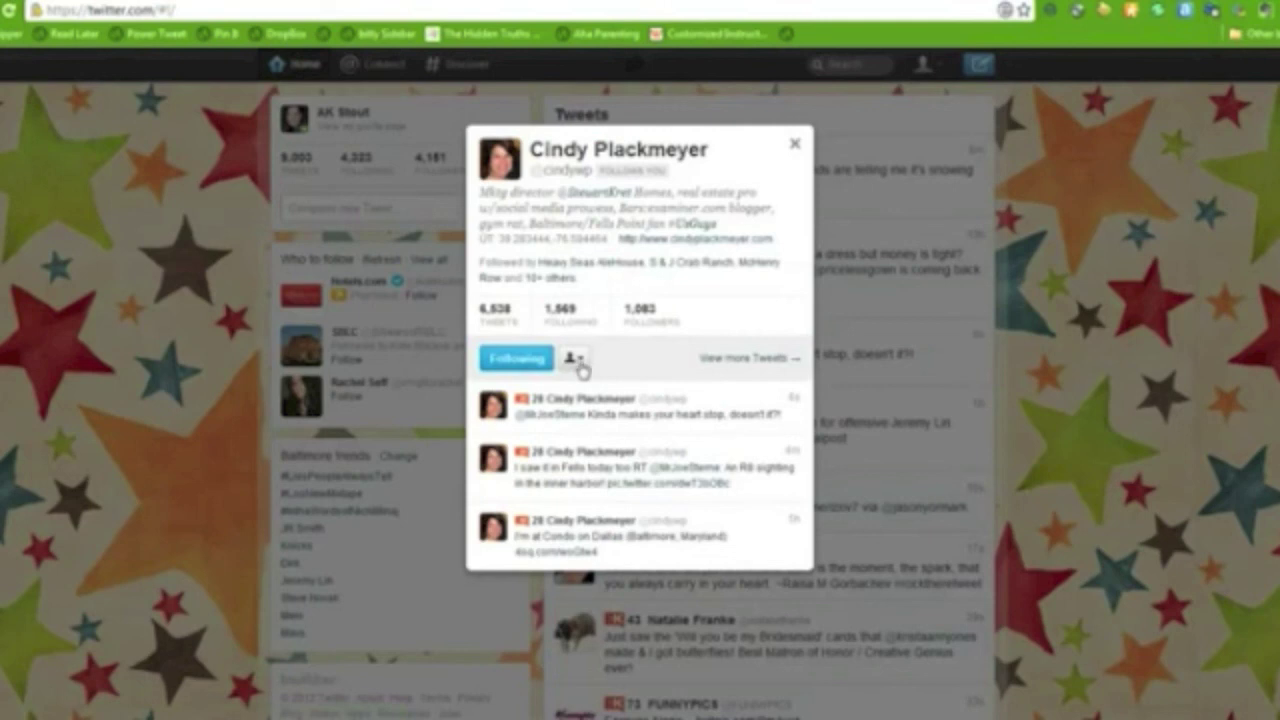
left_click(578, 362)
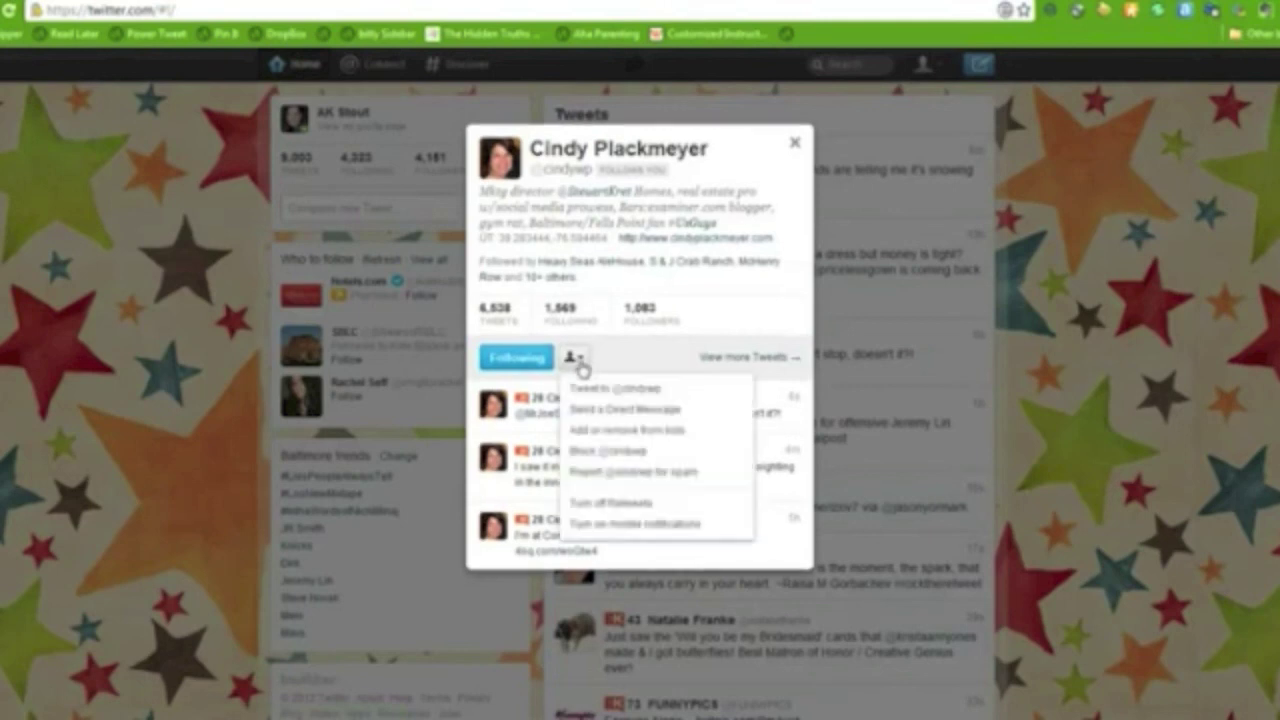
left_click(672, 445)
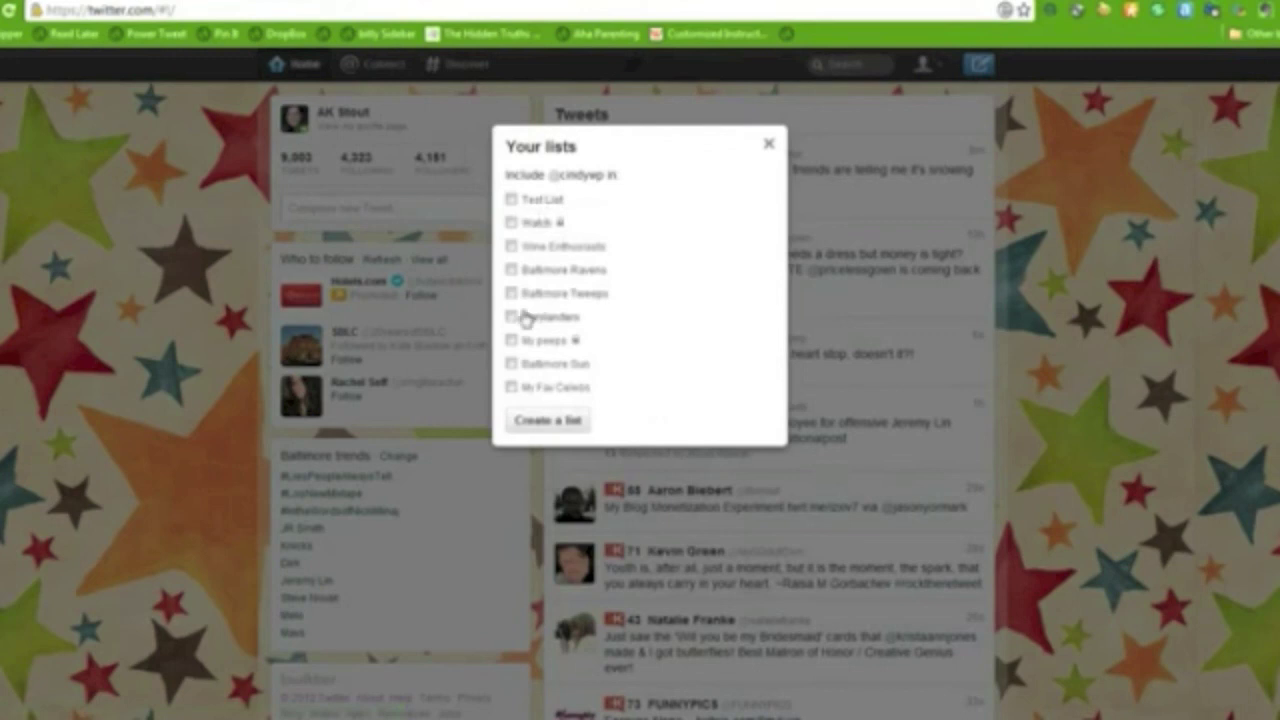
left_click(769, 146)
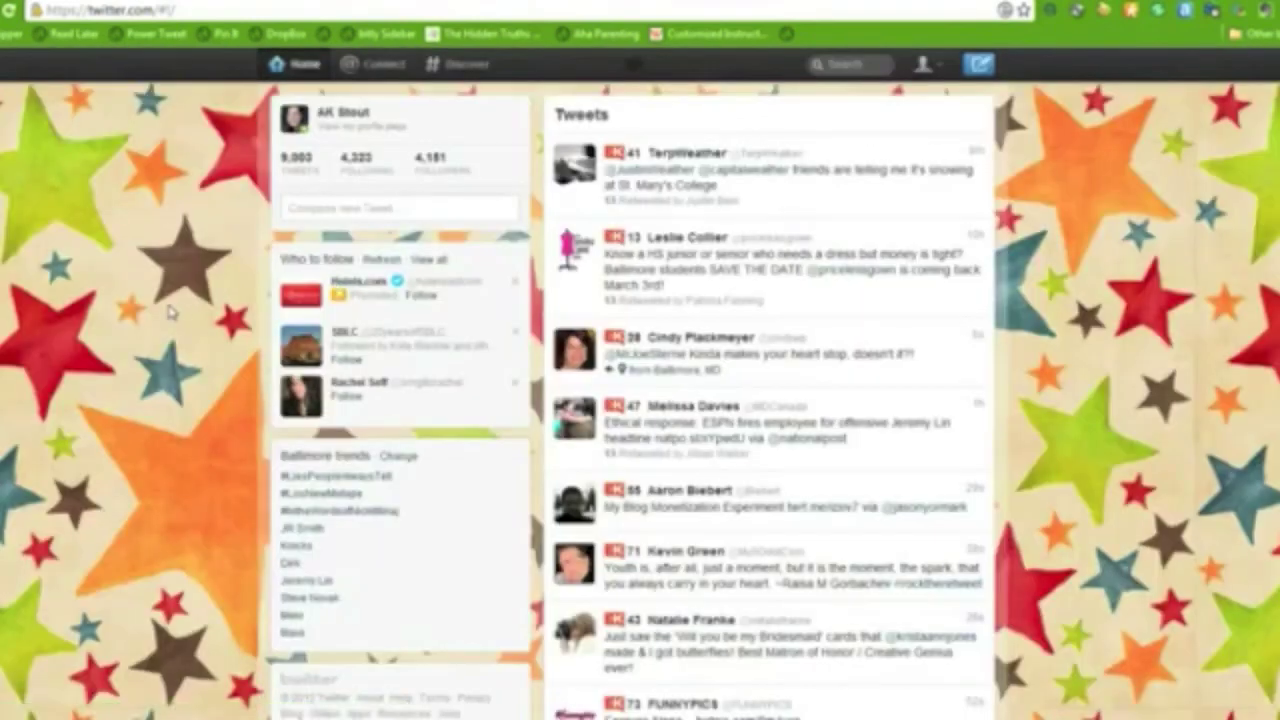